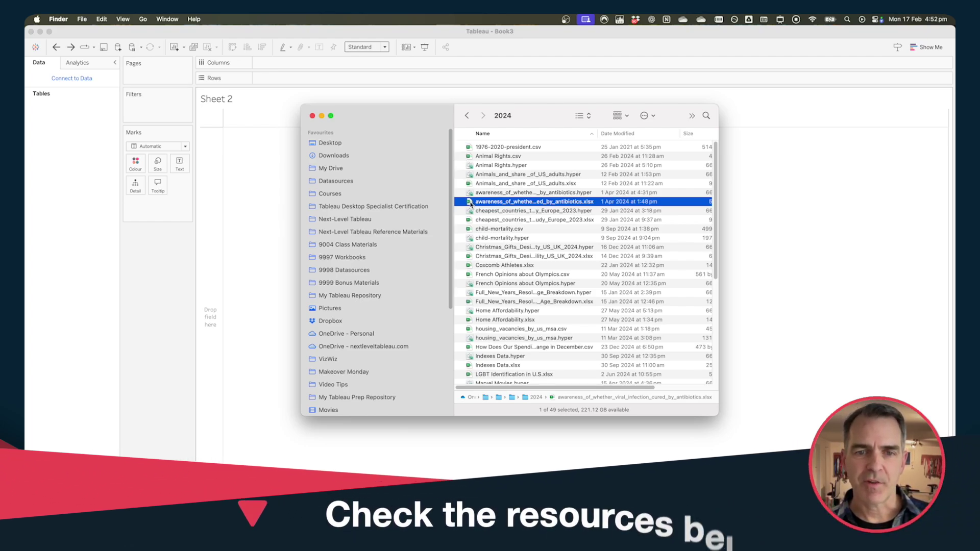
Connect awareness_of_whether_viral_infection_cured_by_antibiotics.xlsx as the data source and switch to Sheet 2.
{"action": "left_click_drag", "start_coordinate": [471, 203], "coordinate": [241, 219]}
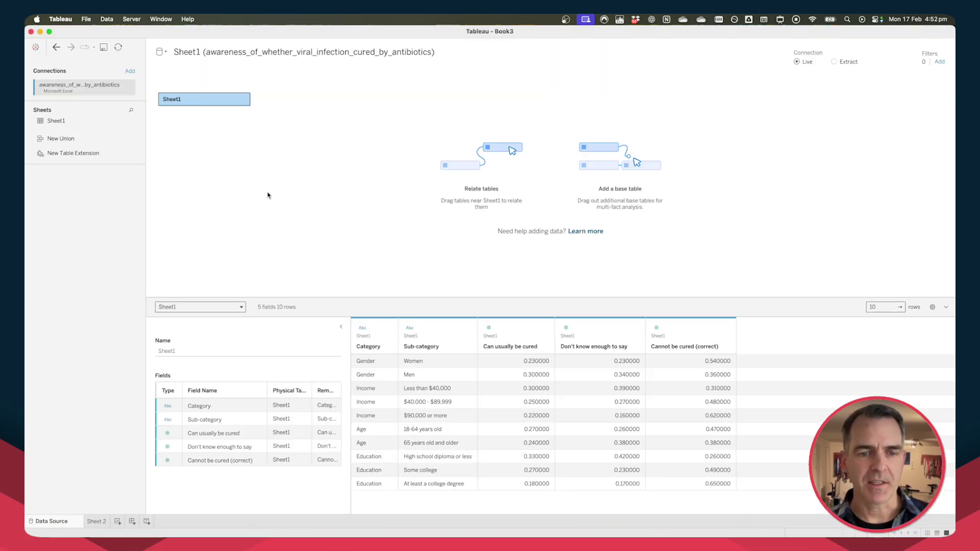
{"action": "left_click", "coordinate": [97, 522]}
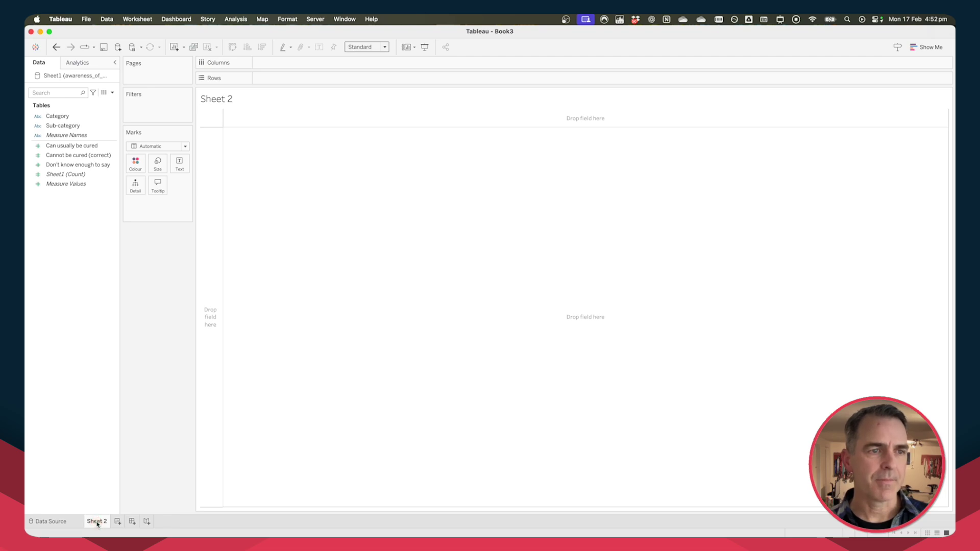
Put Category and Sub-category on Rows and the three survey measures on Columns.
{"action": "left_click", "coordinate": [62, 116]}
{"action": "left_click_drag", "start_coordinate": [63, 116], "coordinate": [213, 144]}
{"action": "left_click", "coordinate": [72, 128]}
{"action": "left_click_drag", "start_coordinate": [71, 128], "coordinate": [381, 79]}
{"action": "left_click", "coordinate": [76, 146]}
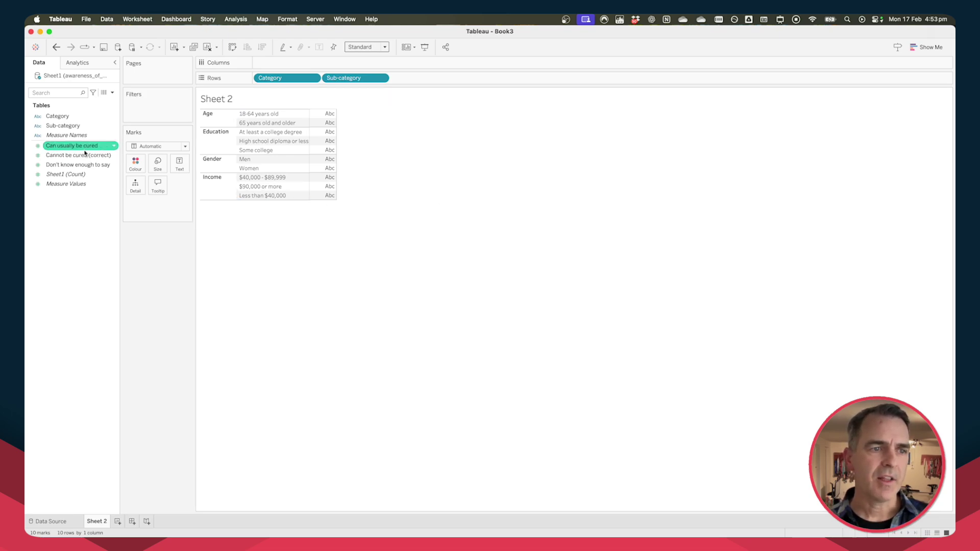
{"action": "left_click_drag", "start_coordinate": [84, 149], "coordinate": [338, 65]}
{"action": "left_click", "coordinate": [77, 156]}
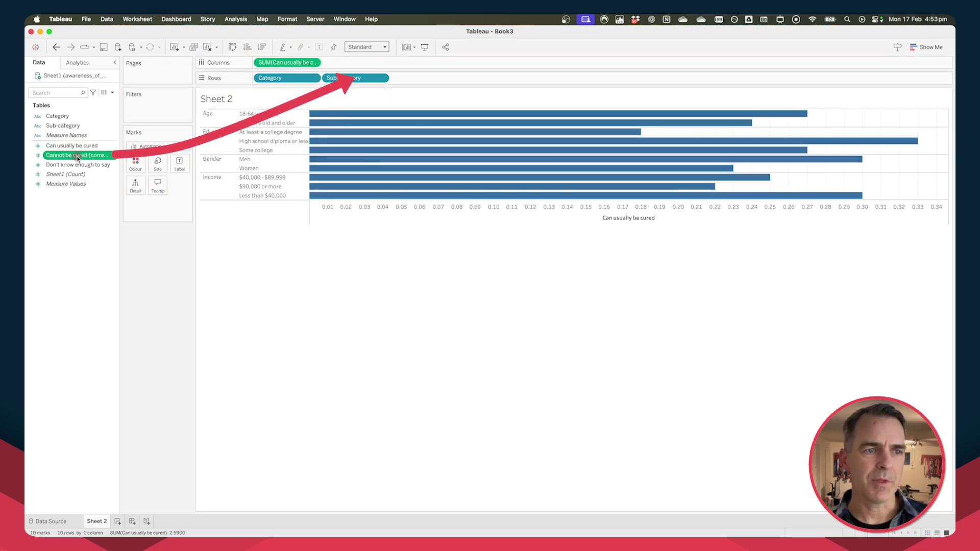
{"action": "left_click_drag", "start_coordinate": [76, 155], "coordinate": [377, 64]}
{"action": "left_click", "coordinate": [77, 165]}
{"action": "left_click_drag", "start_coordinate": [77, 164], "coordinate": [435, 66]}
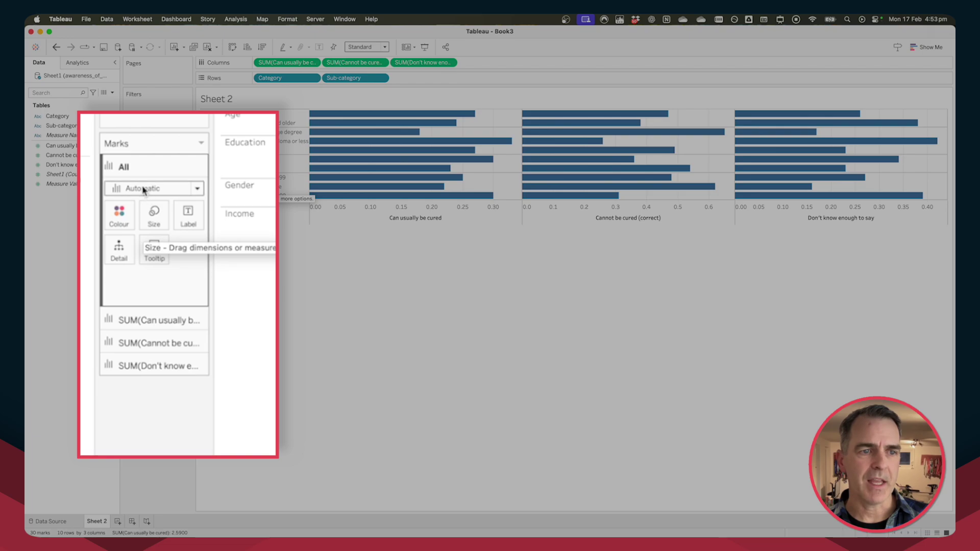
Change the marks to enlarged circles and fit the chart to Entire View.
{"action": "left_click", "coordinate": [145, 188]}
{"action": "left_click", "coordinate": [138, 287]}
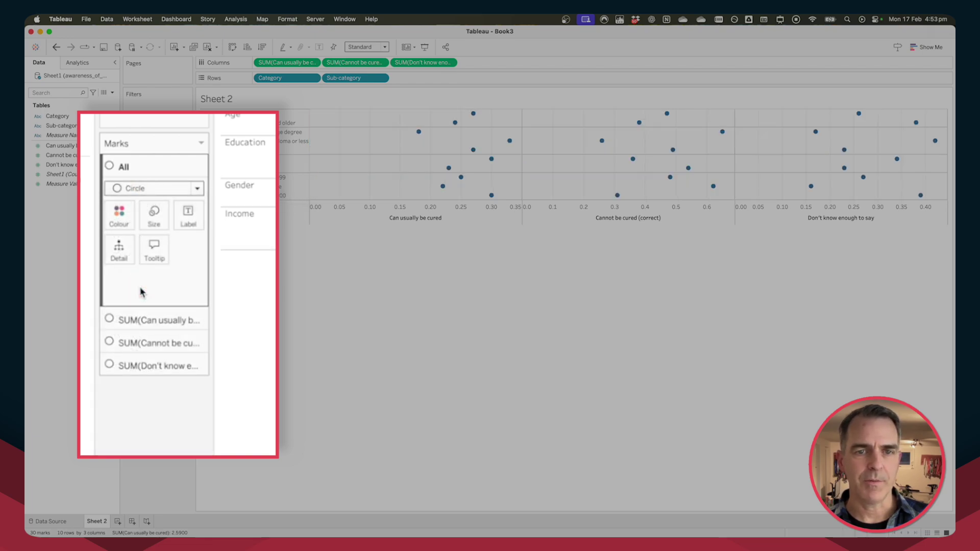
{"action": "left_click", "coordinate": [151, 217]}
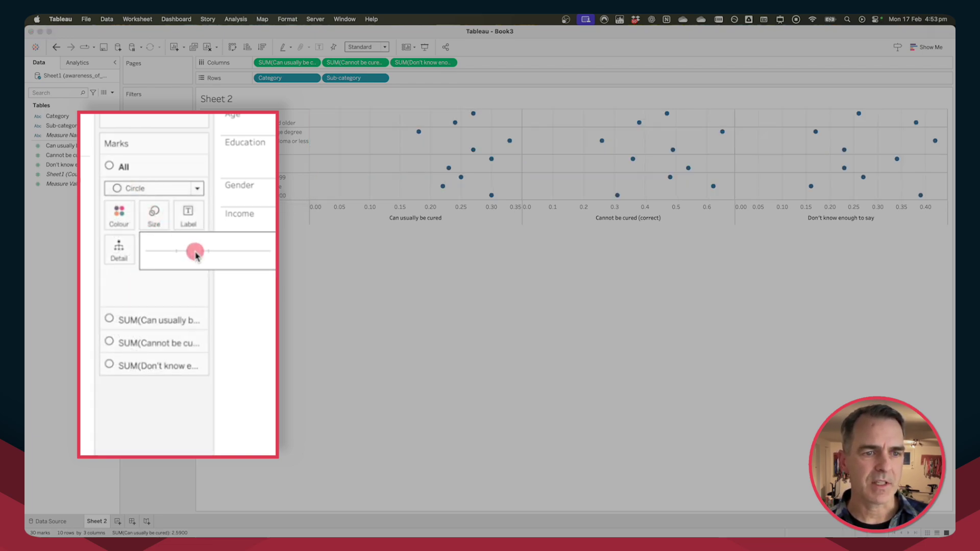
{"action": "left_click", "coordinate": [241, 255]}
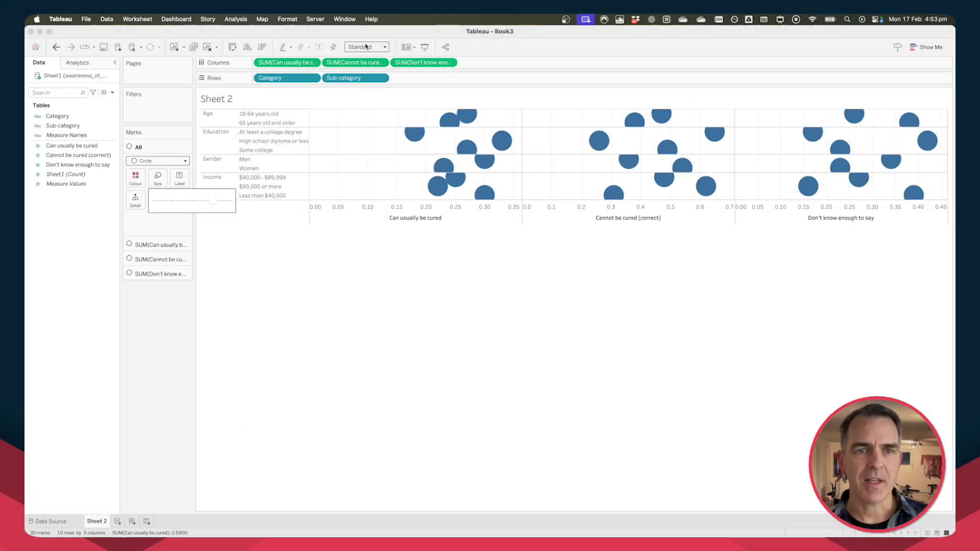
{"action": "left_click", "coordinate": [366, 46]}
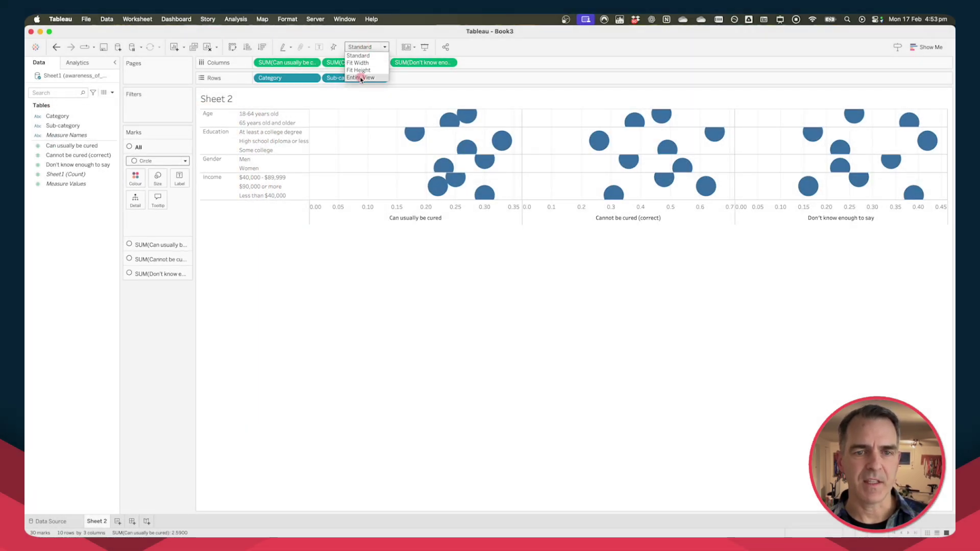
{"action": "left_click", "coordinate": [357, 80]}
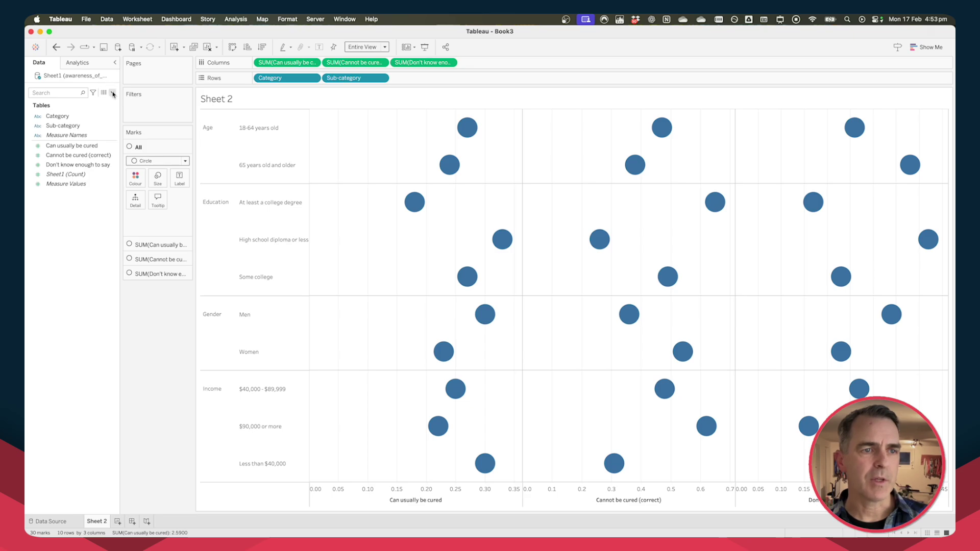
Create a calculated field named '0' with the formula 0.
{"action": "left_click", "coordinate": [112, 92]}
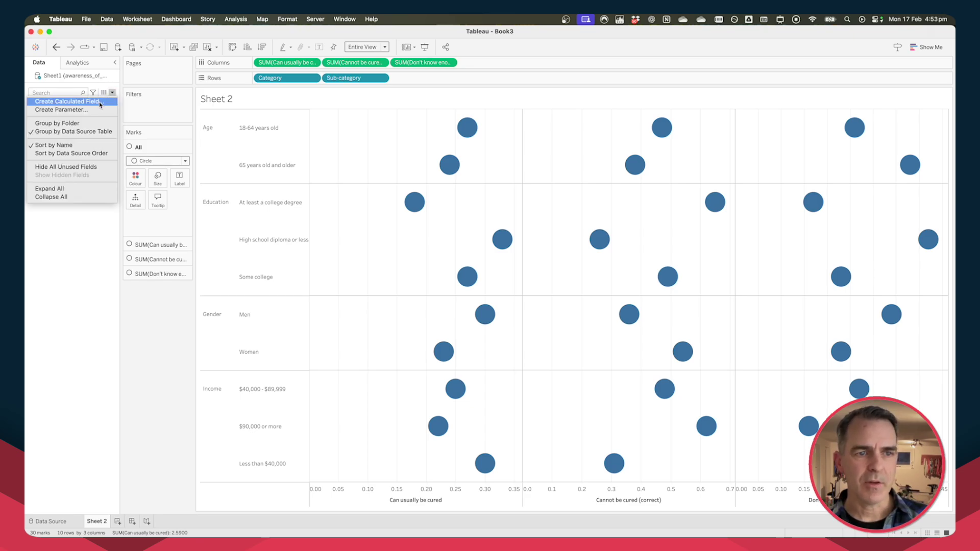
{"action": "left_click", "coordinate": [100, 104]}
{"action": "type", "text": "0"}
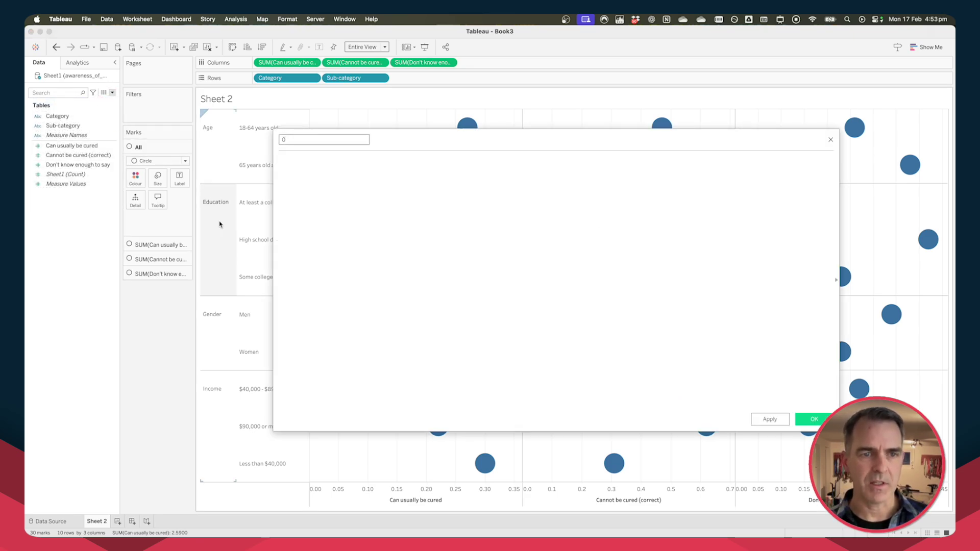
{"action": "left_click", "coordinate": [370, 231]}
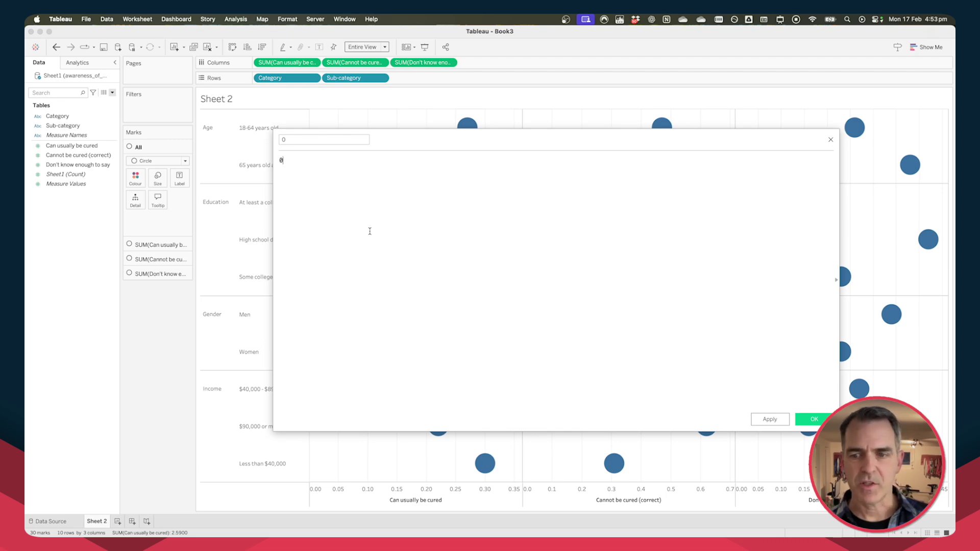
{"action": "left_click", "coordinate": [816, 420]}
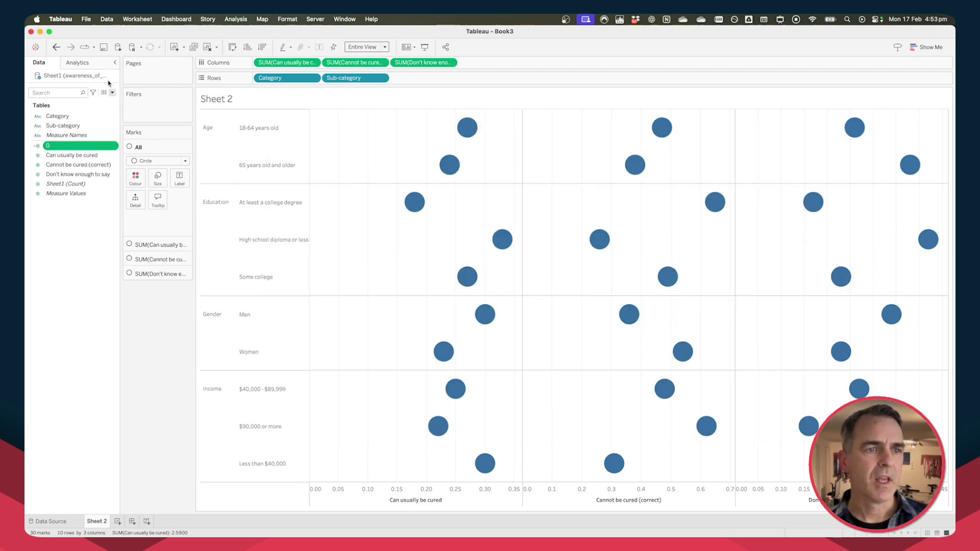
Create a second calculated field named '1' with the formula 1.
{"action": "left_click", "coordinate": [112, 93]}
{"action": "left_click", "coordinate": [98, 102]}
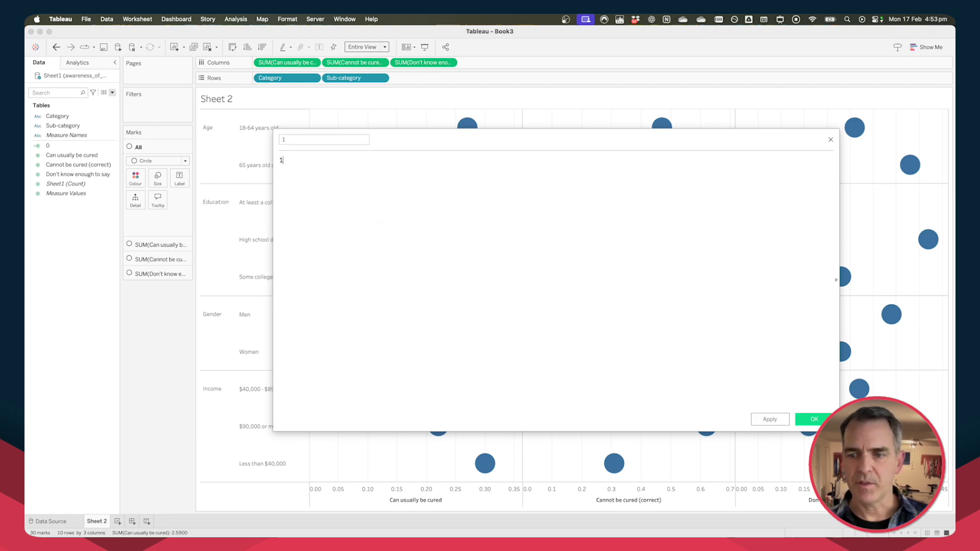
{"action": "left_click", "coordinate": [814, 419]}
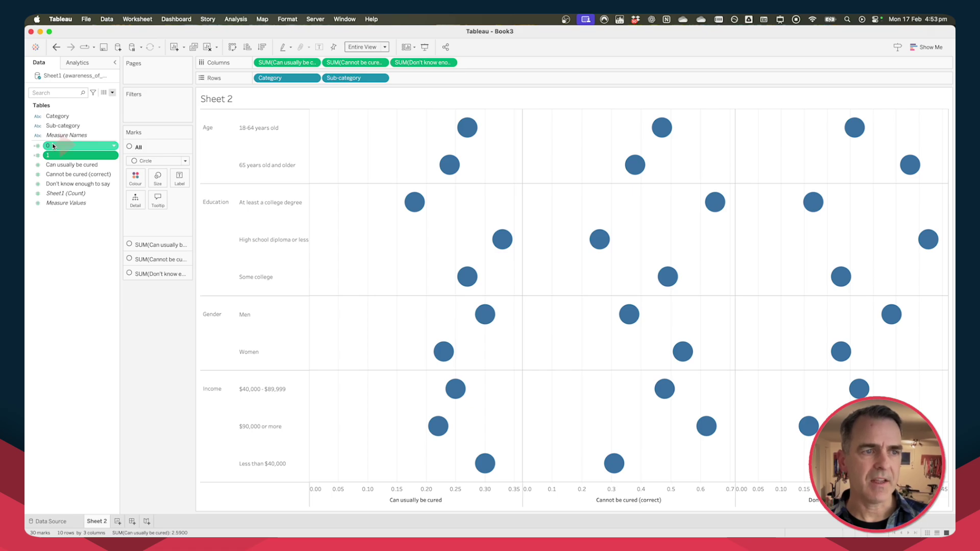
Add field 0 after the first measure and drop field 1 onto its axis as Measure Values.
{"action": "left_click_drag", "start_coordinate": [52, 146], "coordinate": [337, 116]}
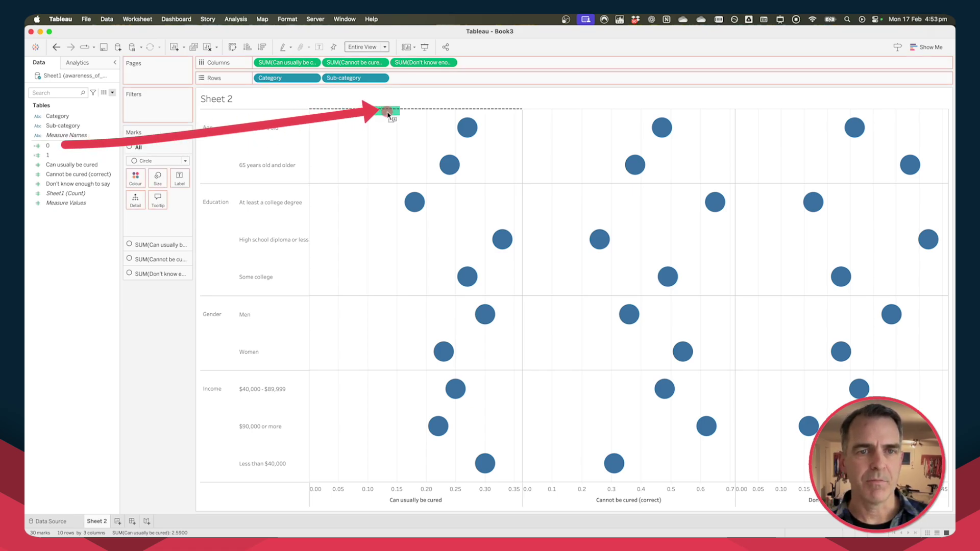
{"action": "left_click_drag", "start_coordinate": [388, 114], "coordinate": [388, 115]}
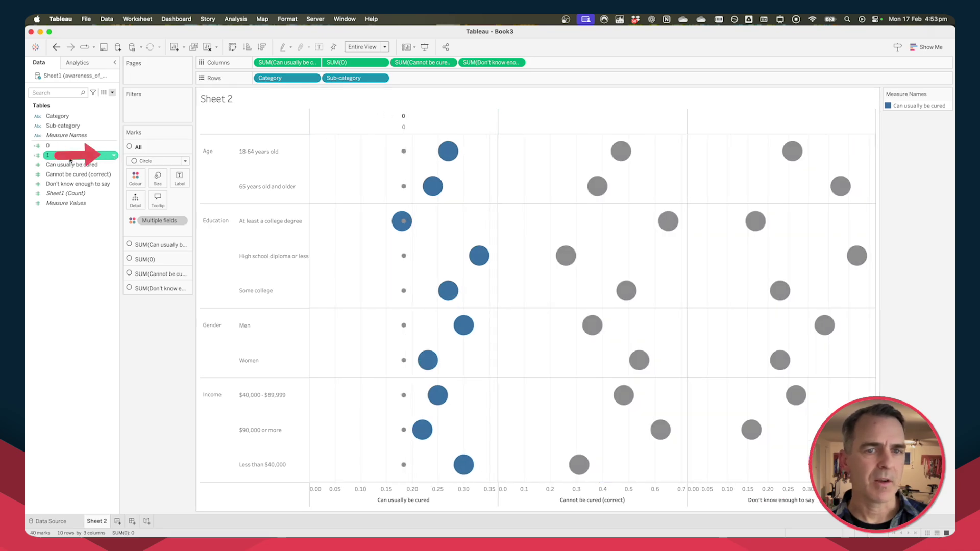
{"action": "left_click_drag", "start_coordinate": [71, 161], "coordinate": [378, 129]}
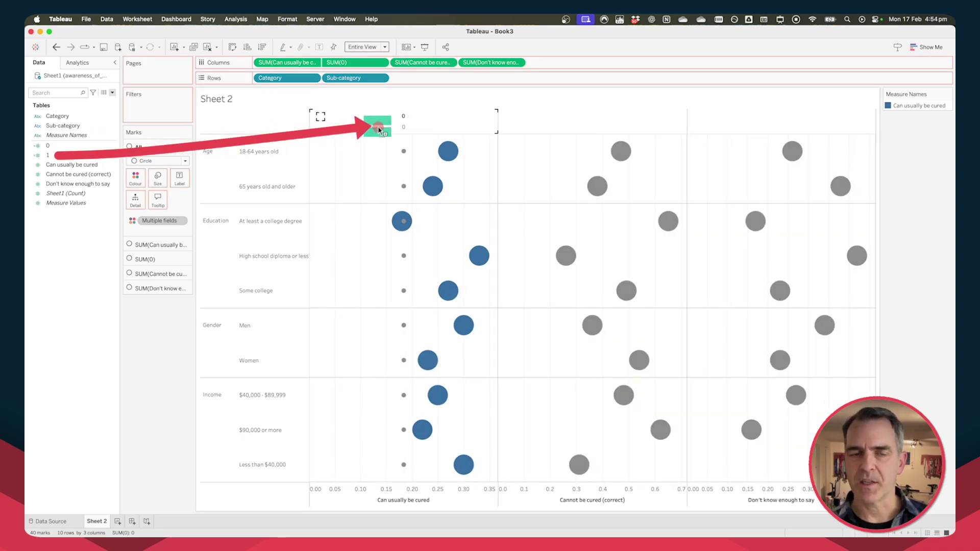
{"action": "left_click_drag", "start_coordinate": [379, 129], "coordinate": [378, 129]}
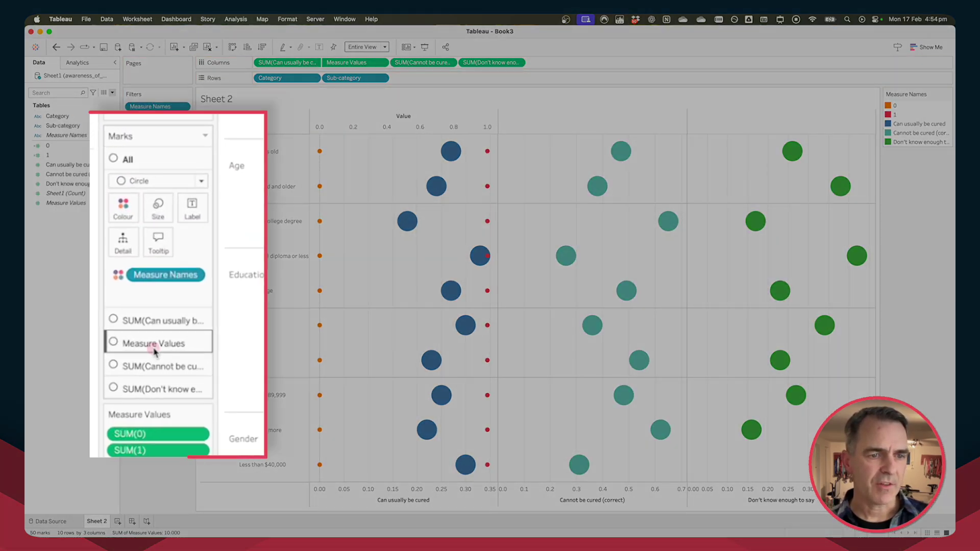
Draw the first pane's 0–1 Measure Values as thin dotted lines joined by Path.
{"action": "left_click", "coordinate": [155, 264]}
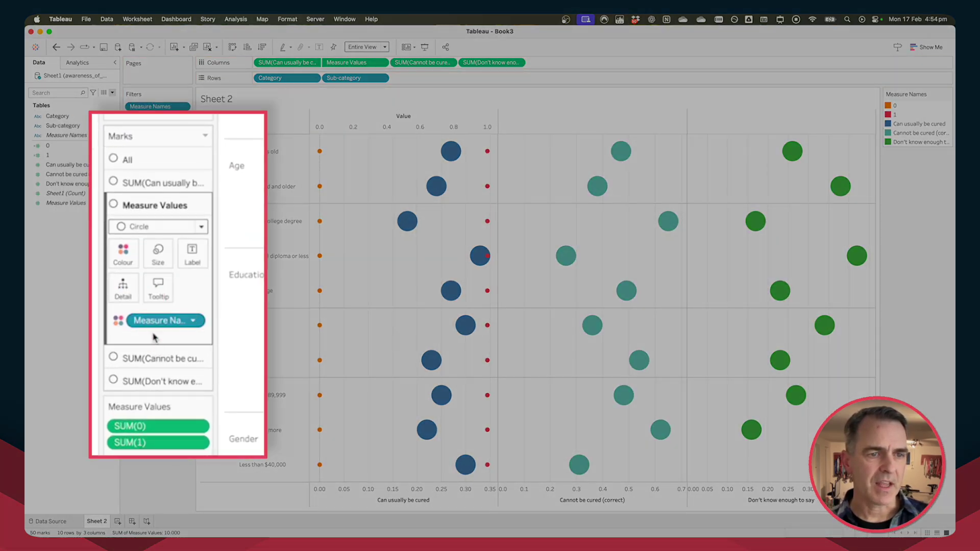
{"action": "left_click", "coordinate": [143, 231]}
{"action": "left_click", "coordinate": [143, 274]}
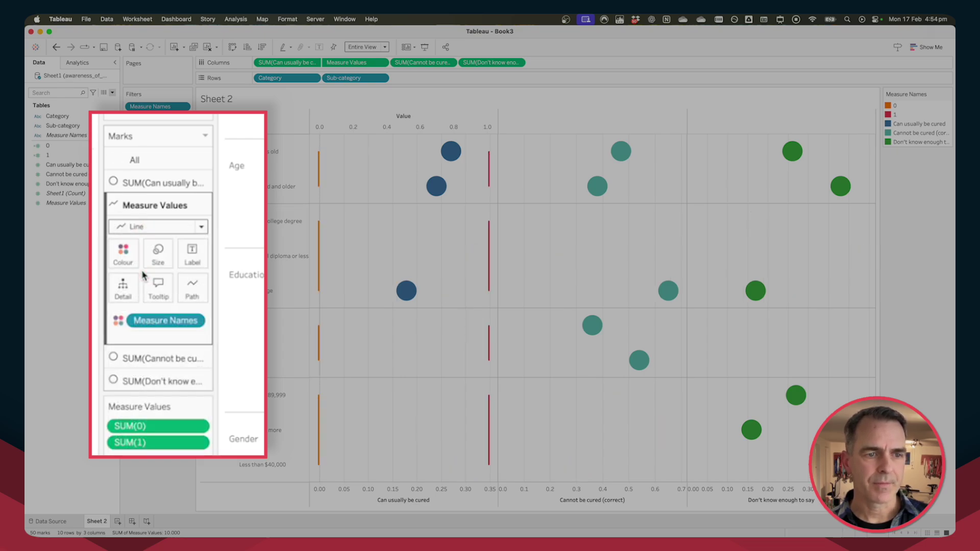
{"action": "left_click_drag", "start_coordinate": [151, 326], "coordinate": [195, 294]}
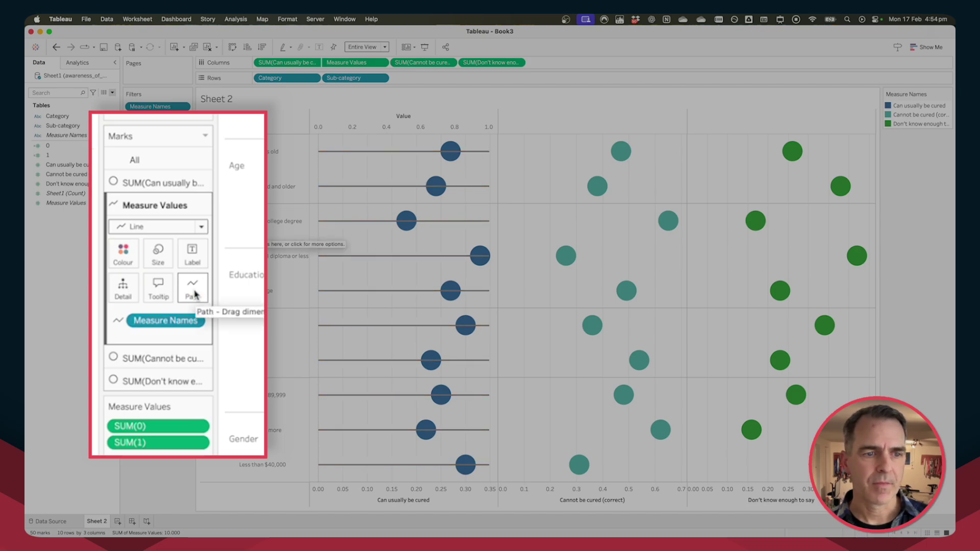
{"action": "left_click", "coordinate": [193, 289]}
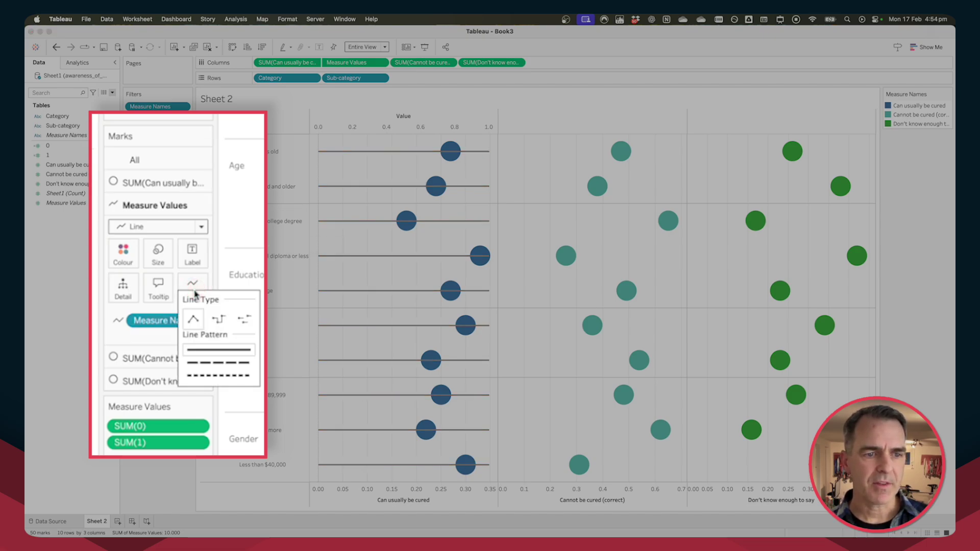
{"action": "left_click", "coordinate": [214, 377]}
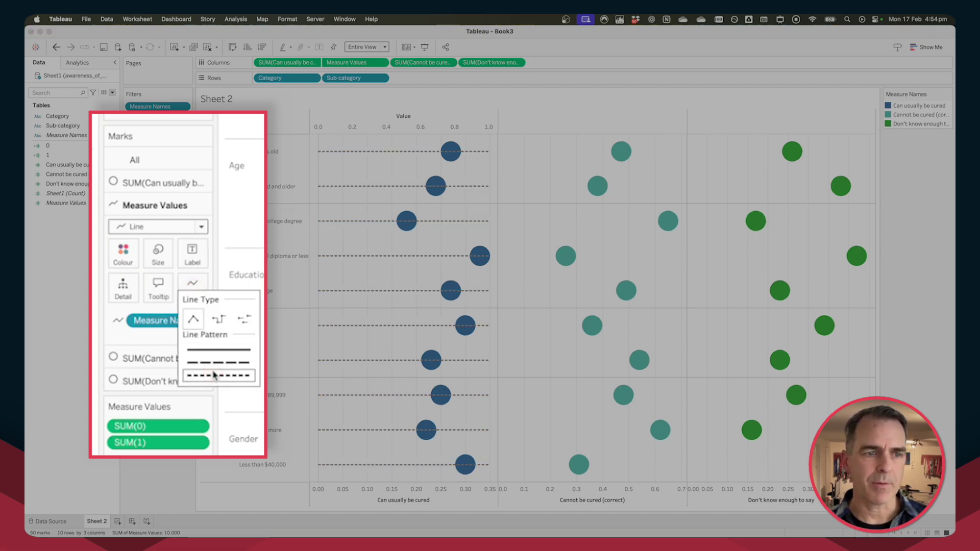
{"action": "left_click", "coordinate": [159, 253]}
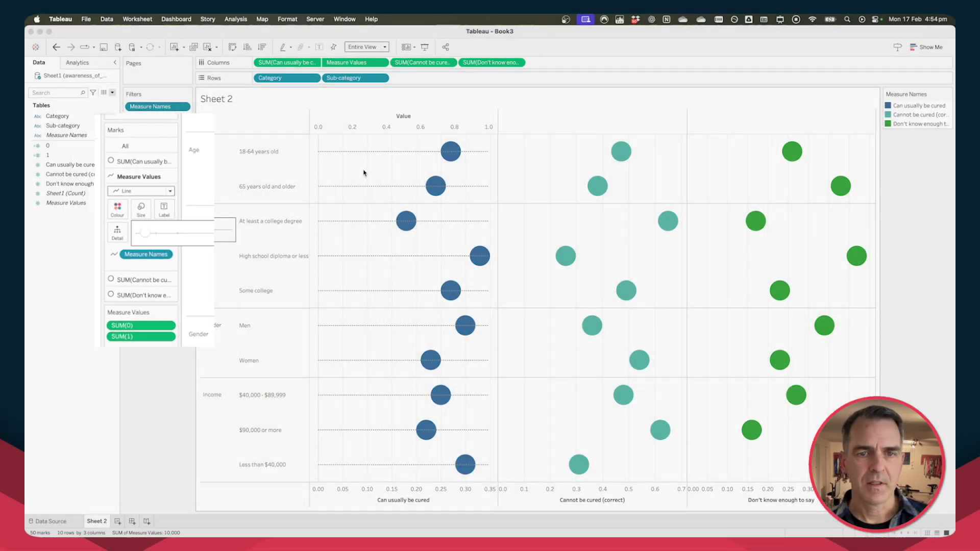
{"action": "left_click", "coordinate": [363, 172]}
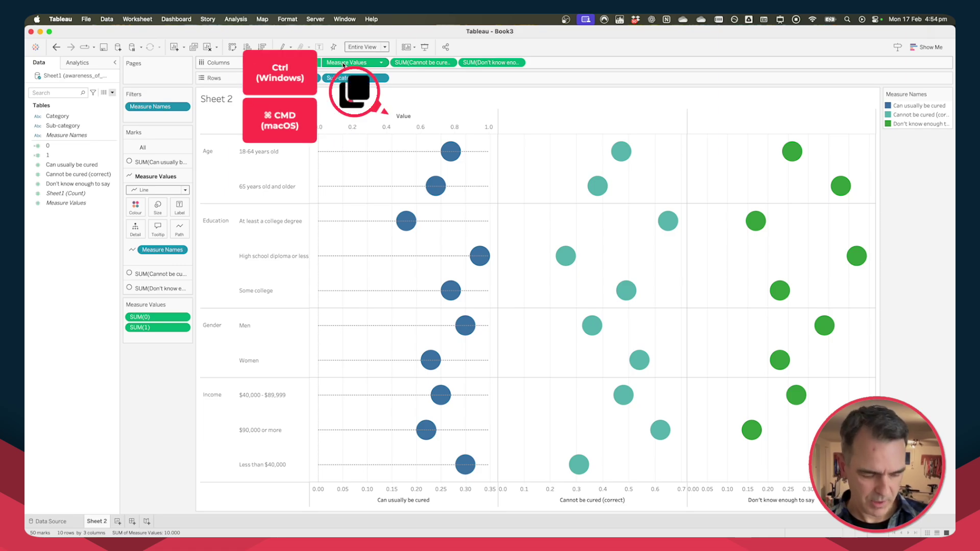
Copy the Measure Values line layer onto the second and third panes as dual axes.
{"action": "left_click_drag", "start_coordinate": [343, 64], "coordinate": [514, 132]}
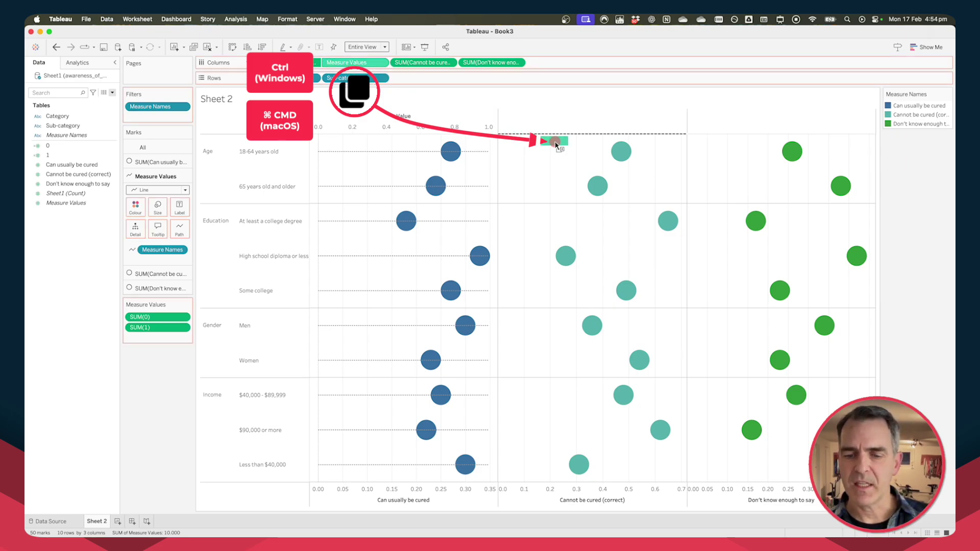
{"action": "left_click_drag", "start_coordinate": [556, 146], "coordinate": [551, 143]}
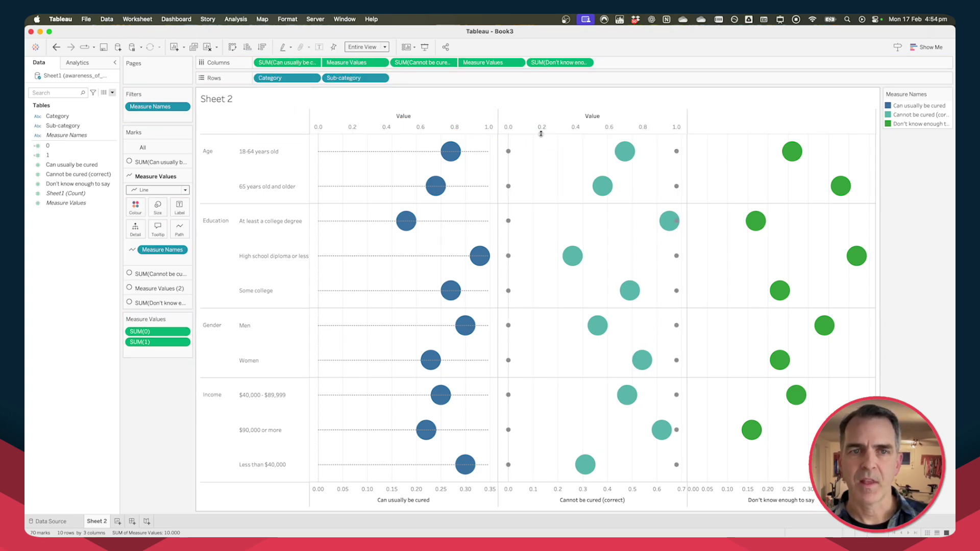
{"action": "left_click_drag", "start_coordinate": [480, 65], "coordinate": [763, 144]}
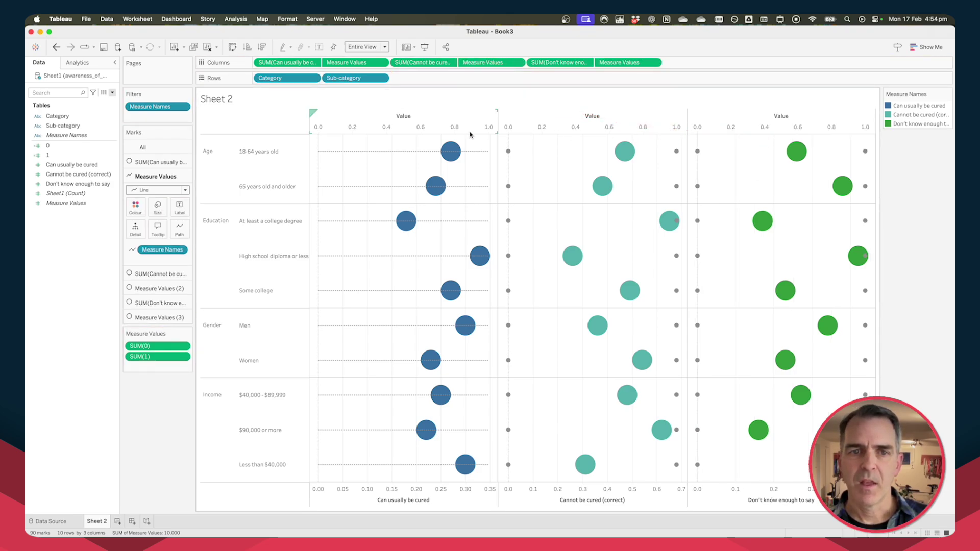
Synchronise the dual axes in all three panes.
{"action": "right_click", "coordinate": [379, 127]}
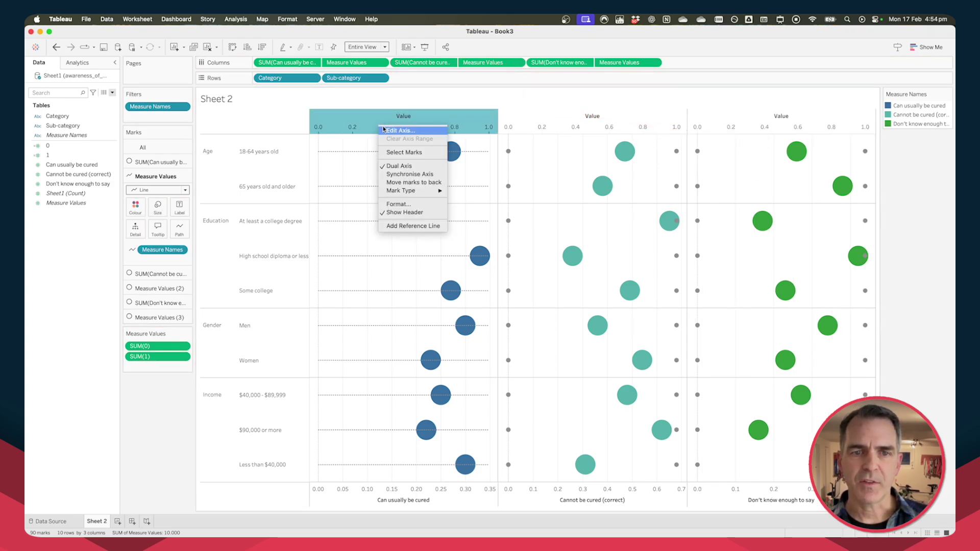
{"action": "left_click", "coordinate": [404, 177]}
{"action": "right_click", "coordinate": [577, 123]}
{"action": "left_click", "coordinate": [616, 170]}
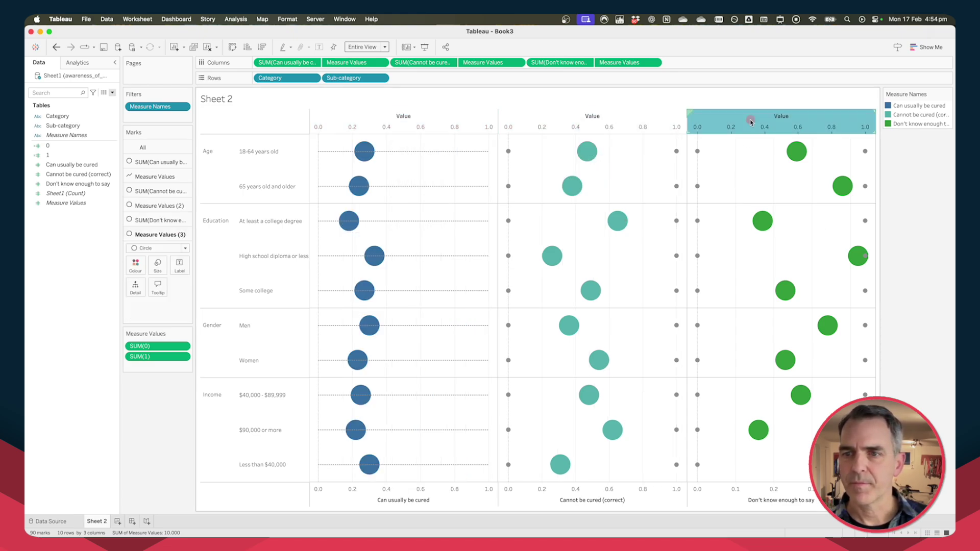
{"action": "right_click", "coordinate": [750, 121]}
{"action": "left_click", "coordinate": [753, 170]}
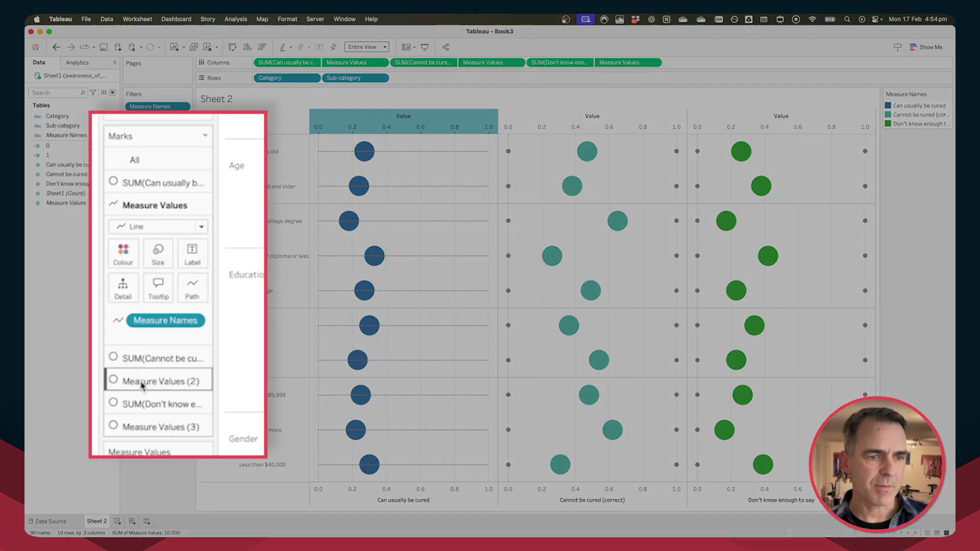
{"action": "left_click", "coordinate": [142, 386]}
Make the middle pane's layer thin dotted lines with Measure Names on Path.
{"action": "left_click", "coordinate": [147, 273]}
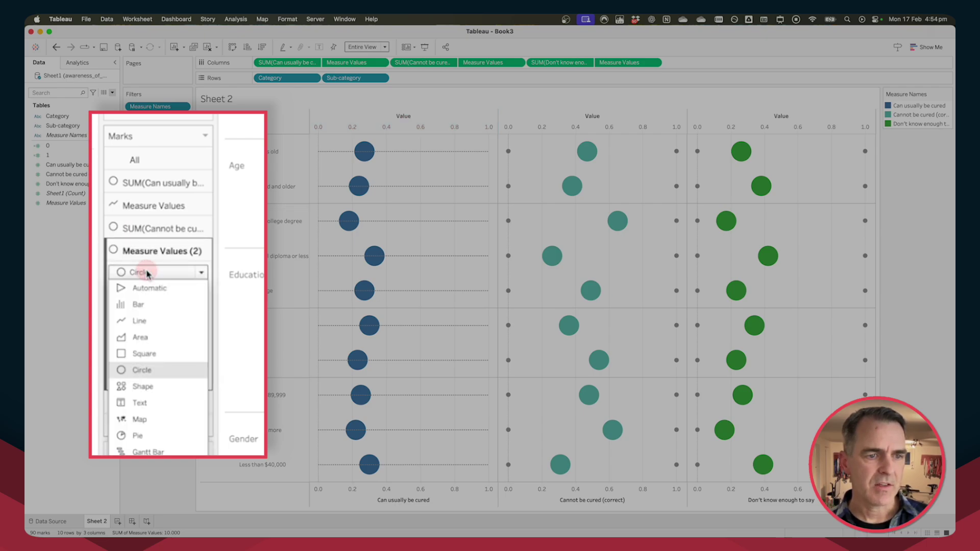
{"action": "left_click", "coordinate": [139, 321]}
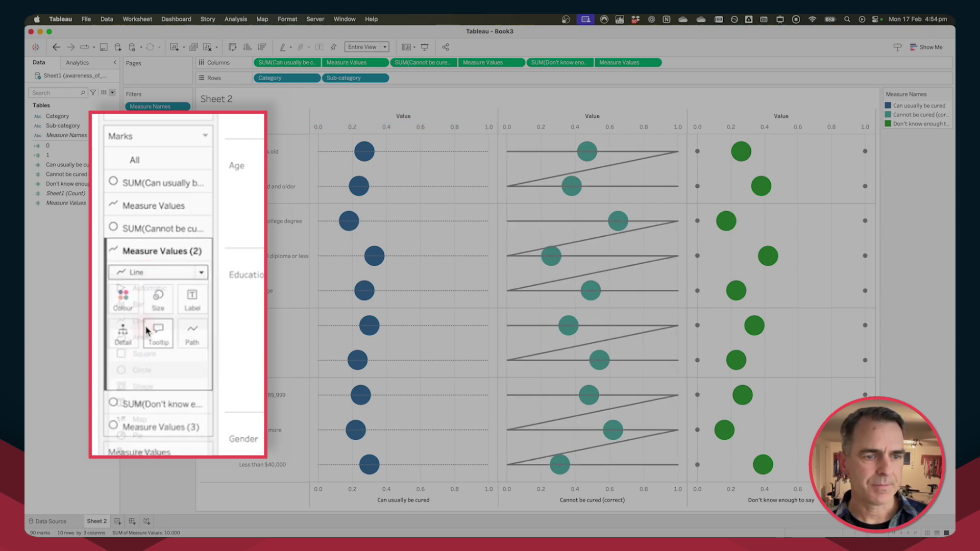
{"action": "left_click", "coordinate": [193, 336]}
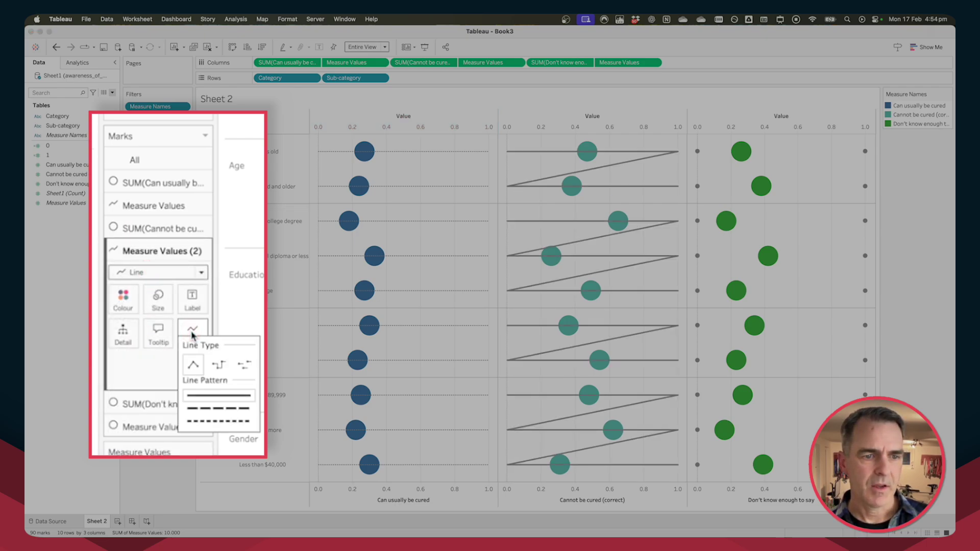
{"action": "left_click", "coordinate": [207, 422]}
{"action": "left_click", "coordinate": [159, 295]}
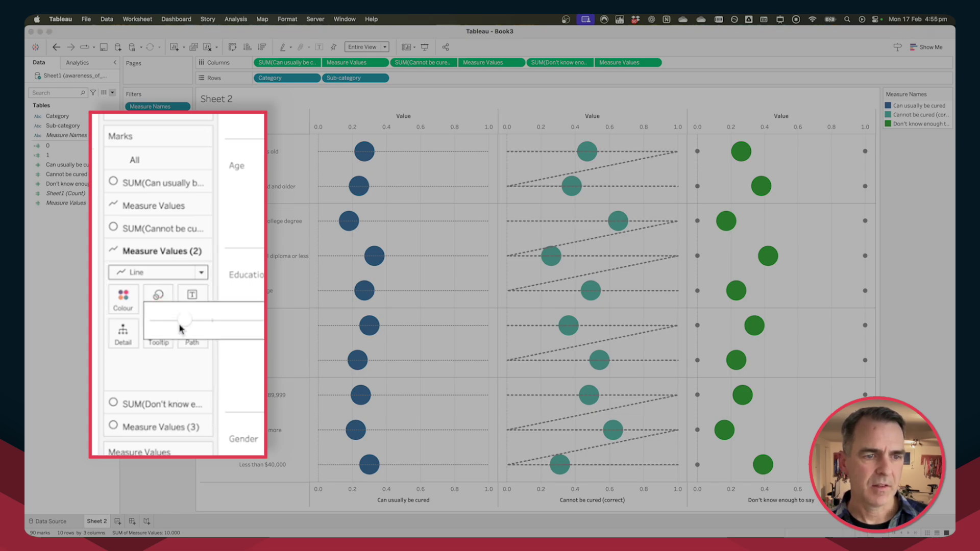
{"action": "left_click_drag", "start_coordinate": [167, 326], "coordinate": [164, 325]}
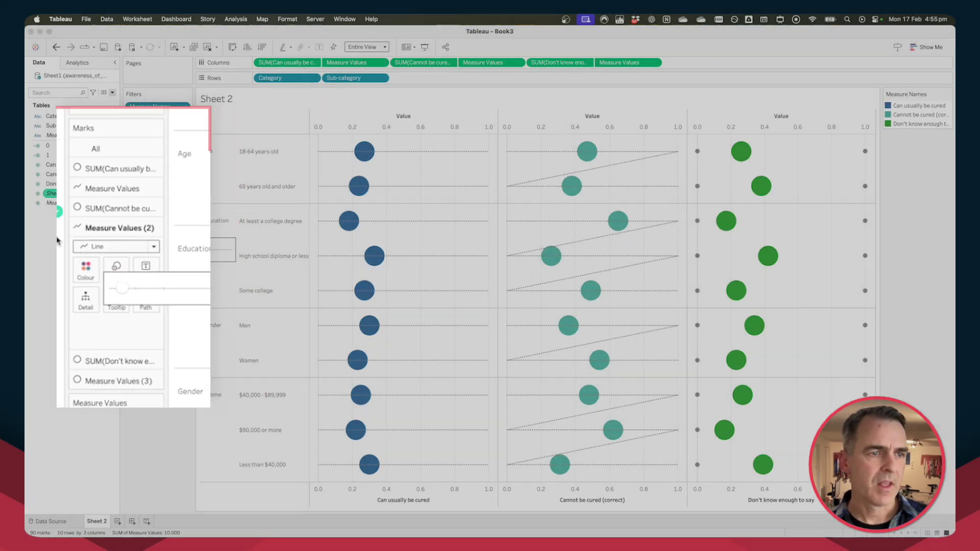
{"action": "left_click_drag", "start_coordinate": [66, 137], "coordinate": [178, 260]}
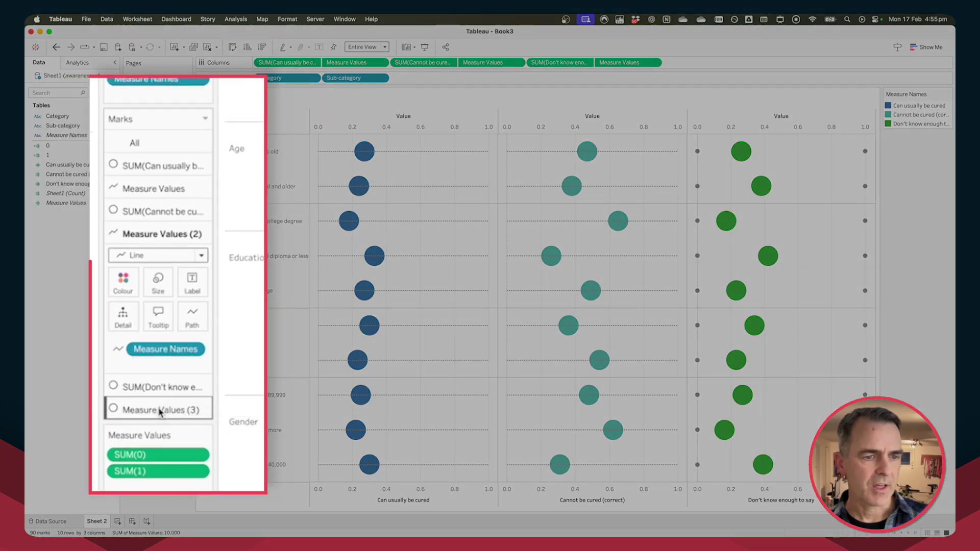
Make the third pane's layer thin dotted lines with Measure Names on Path.
{"action": "left_click", "coordinate": [159, 317]}
{"action": "left_click", "coordinate": [154, 305]}
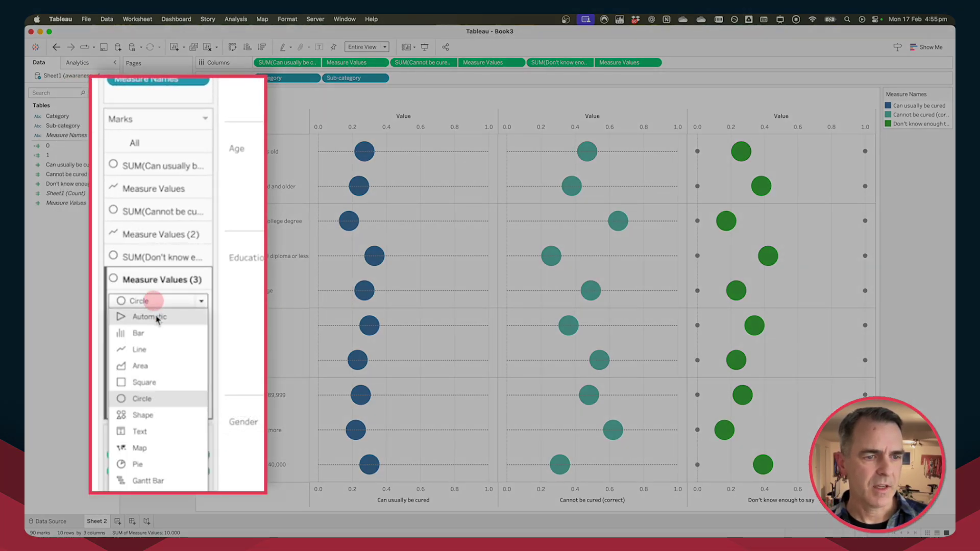
{"action": "left_click", "coordinate": [139, 348]}
{"action": "left_click", "coordinate": [186, 371]}
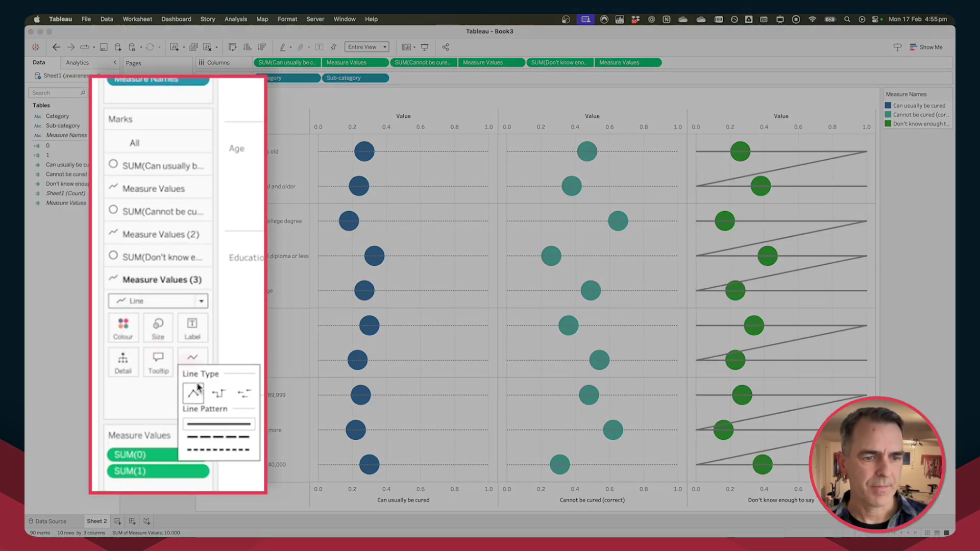
{"action": "left_click", "coordinate": [212, 450]}
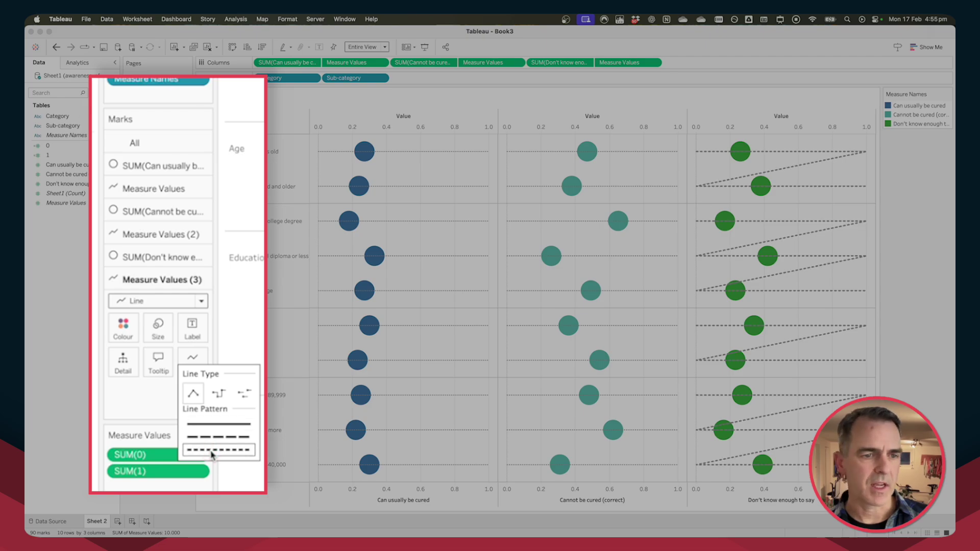
{"action": "left_click", "coordinate": [158, 327]}
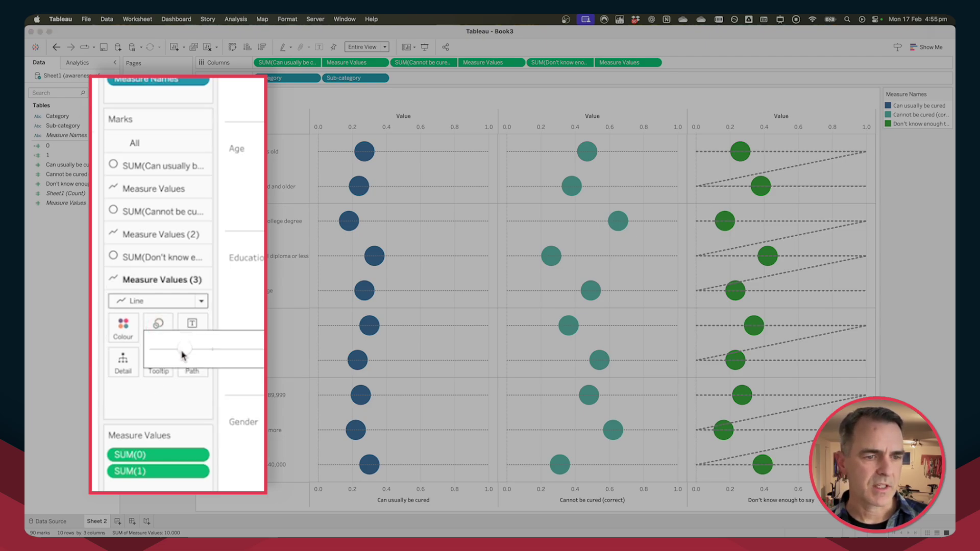
{"action": "left_click_drag", "start_coordinate": [182, 356], "coordinate": [163, 349]}
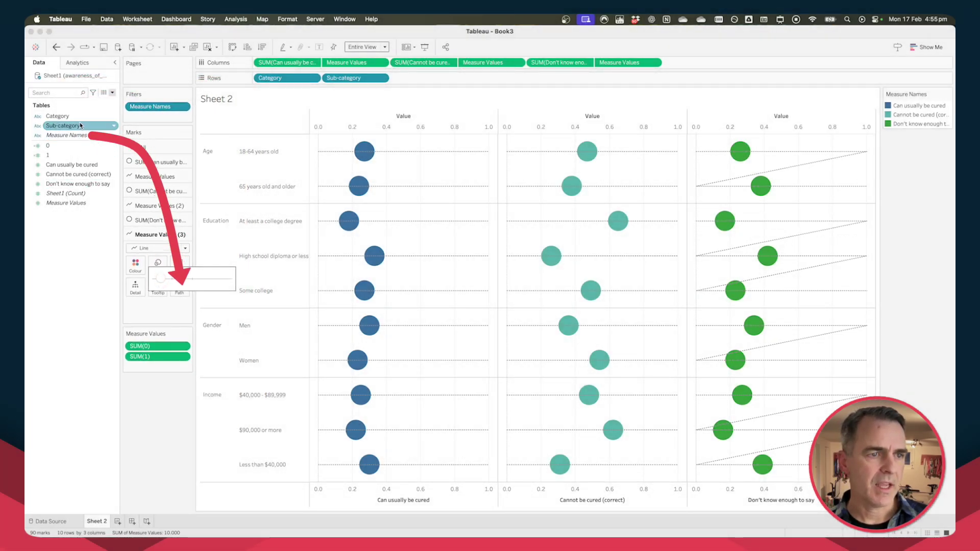
{"action": "left_click_drag", "start_coordinate": [71, 136], "coordinate": [179, 289]}
{"action": "mouse_move", "coordinate": [328, 220]}
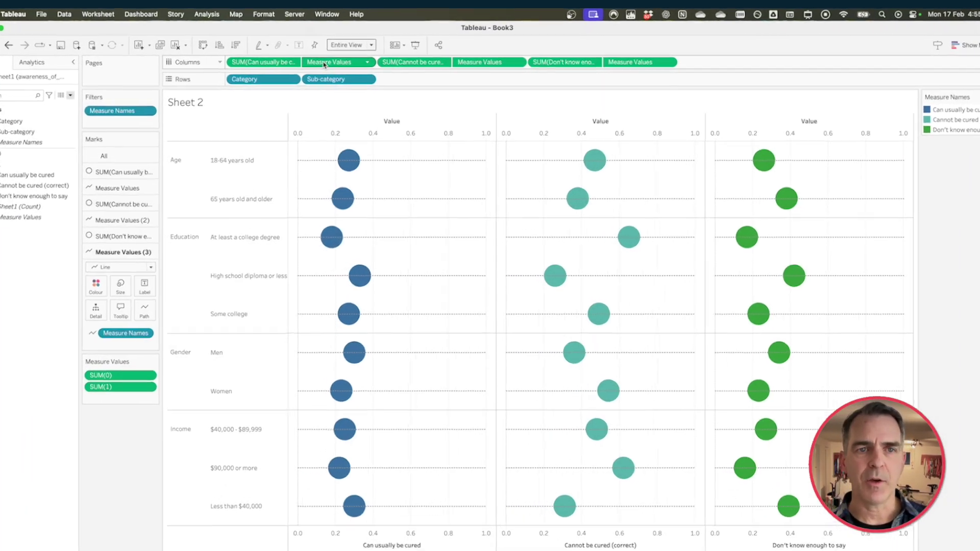
Move each Measure Values pill on Columns ahead of its matching measure pill.
{"action": "left_click_drag", "start_coordinate": [237, 62], "coordinate": [109, 68]}
{"action": "left_click_drag", "start_coordinate": [497, 64], "coordinate": [316, 64]}
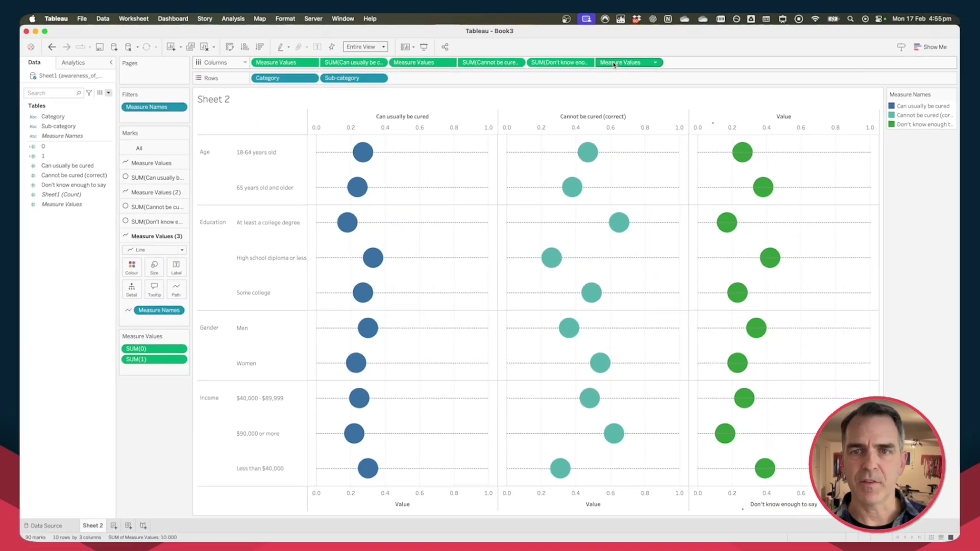
{"action": "left_click_drag", "start_coordinate": [702, 60], "coordinate": [536, 67]}
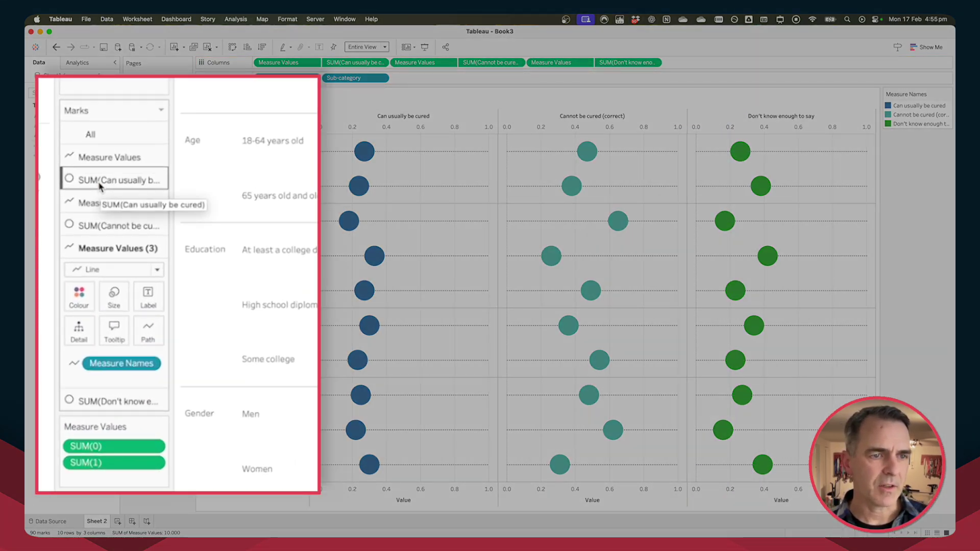
Show value labels on the blue Can usually be cured circles, centred horizontally and vertically.
{"action": "left_click", "coordinate": [100, 182]}
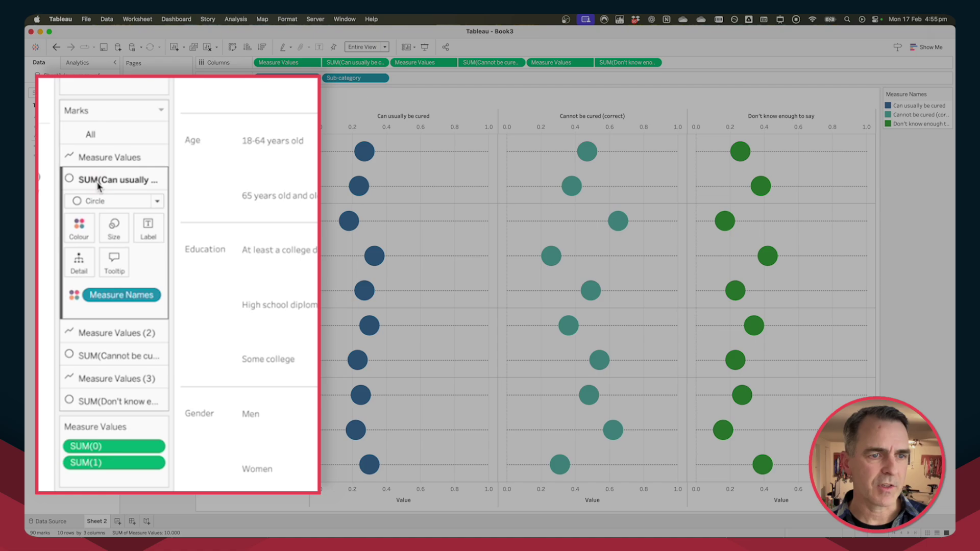
{"action": "left_click", "coordinate": [147, 227]}
{"action": "left_click", "coordinate": [186, 262]}
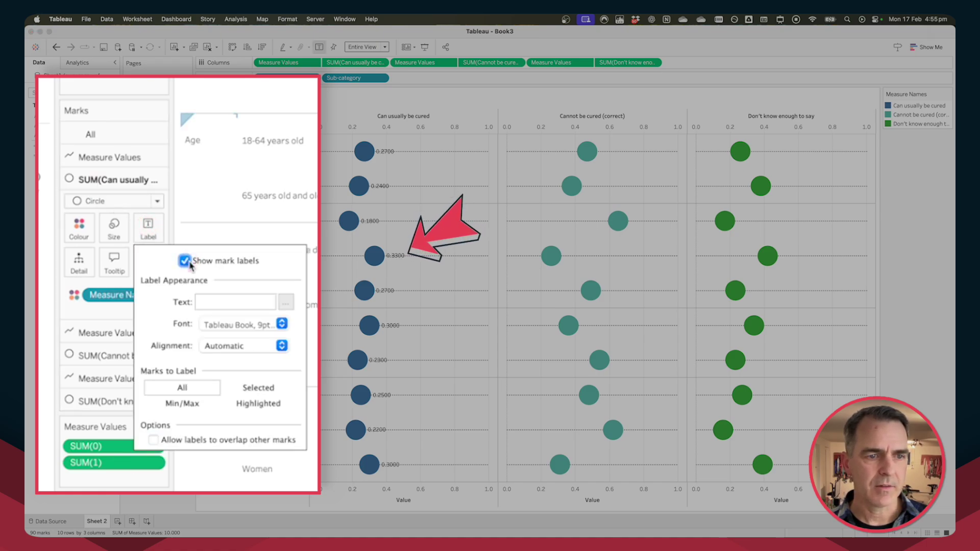
{"action": "left_click", "coordinate": [214, 346]}
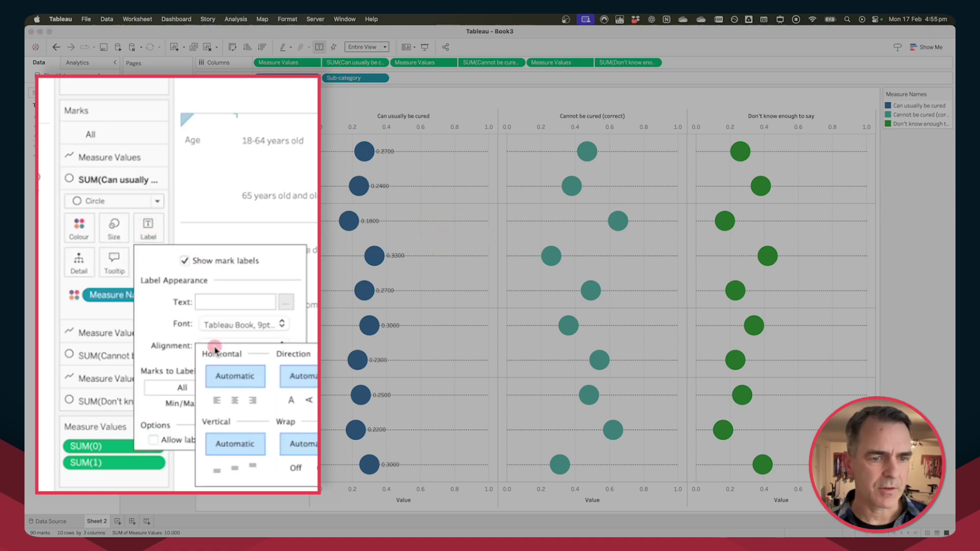
{"action": "left_click", "coordinate": [234, 400]}
{"action": "left_click", "coordinate": [234, 469]}
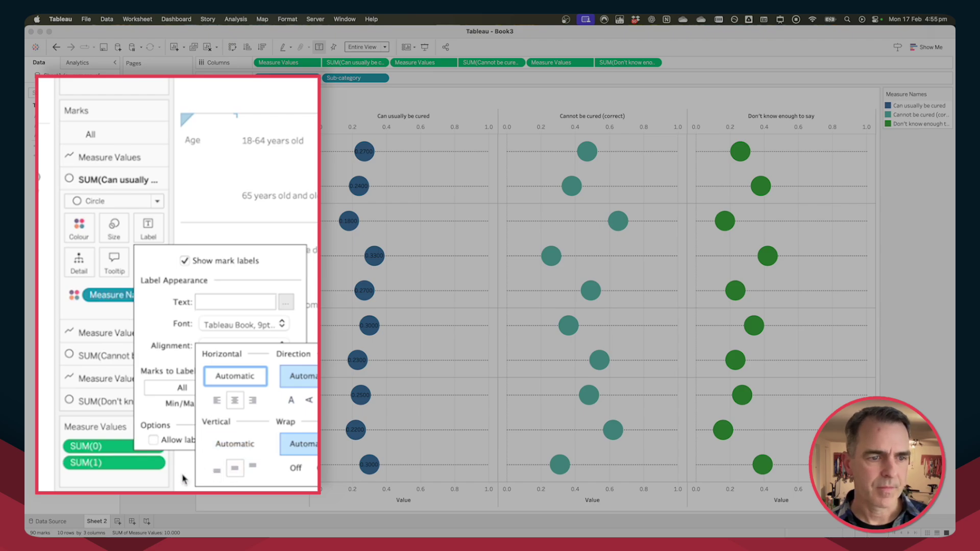
Show centred value labels on the teal Cannot be cured (correct) circles.
{"action": "left_click", "coordinate": [80, 352]}
{"action": "left_click", "coordinate": [148, 274]}
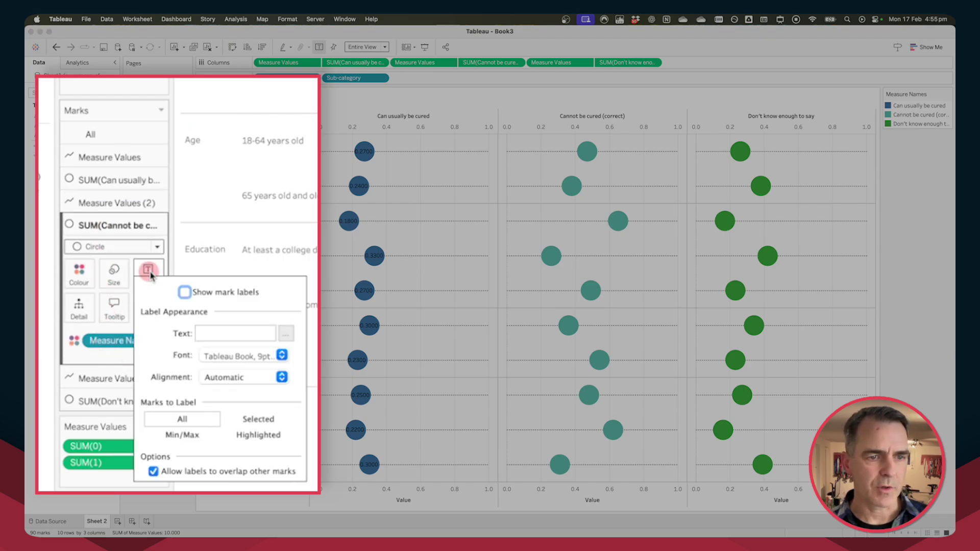
{"action": "left_click", "coordinate": [184, 293]}
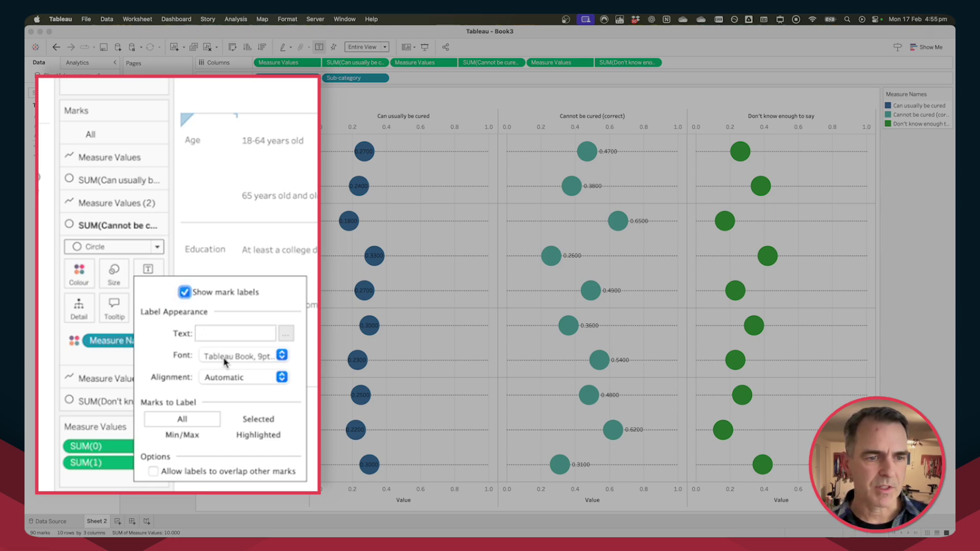
{"action": "left_click", "coordinate": [229, 379]}
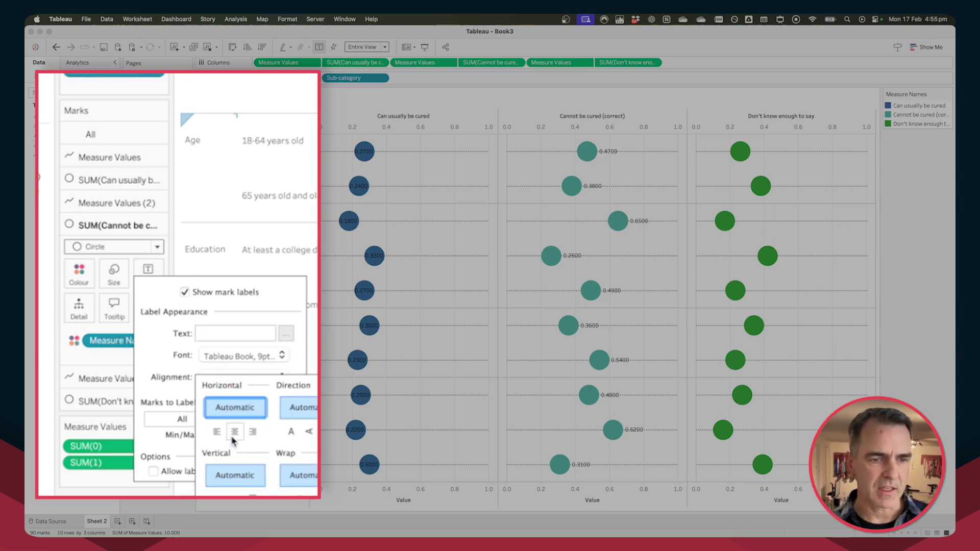
{"action": "left_click", "coordinate": [235, 501]}
Centre the green Don't know enough to say labels horizontally and vertically.
{"action": "left_click", "coordinate": [107, 402]}
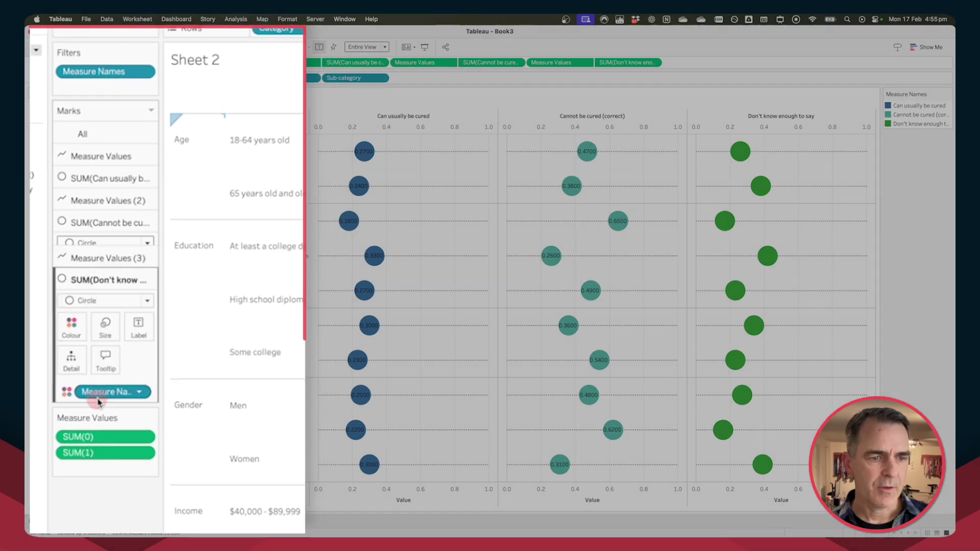
{"action": "left_click", "coordinate": [148, 269]}
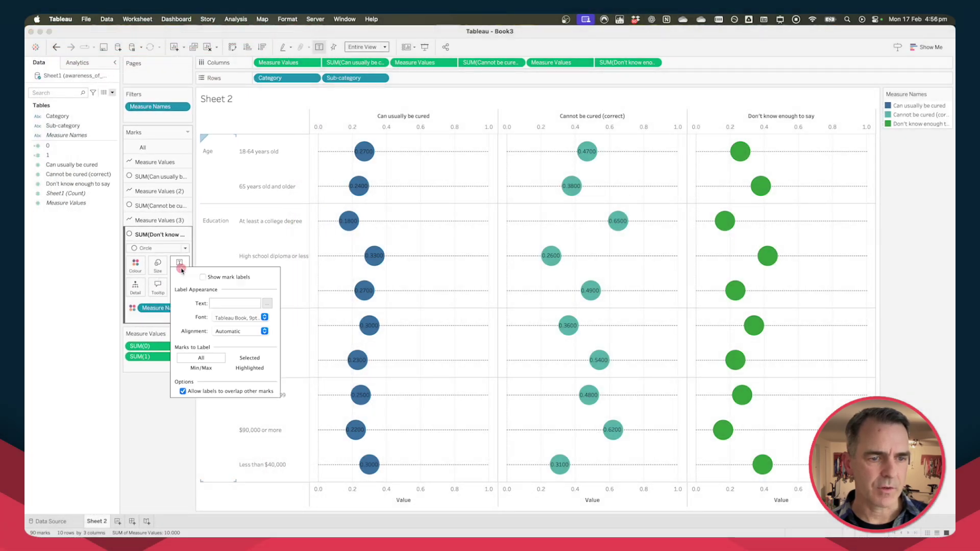
{"action": "left_click", "coordinate": [234, 332]}
{"action": "left_click", "coordinate": [234, 366]}
{"action": "left_click", "coordinate": [235, 408]}
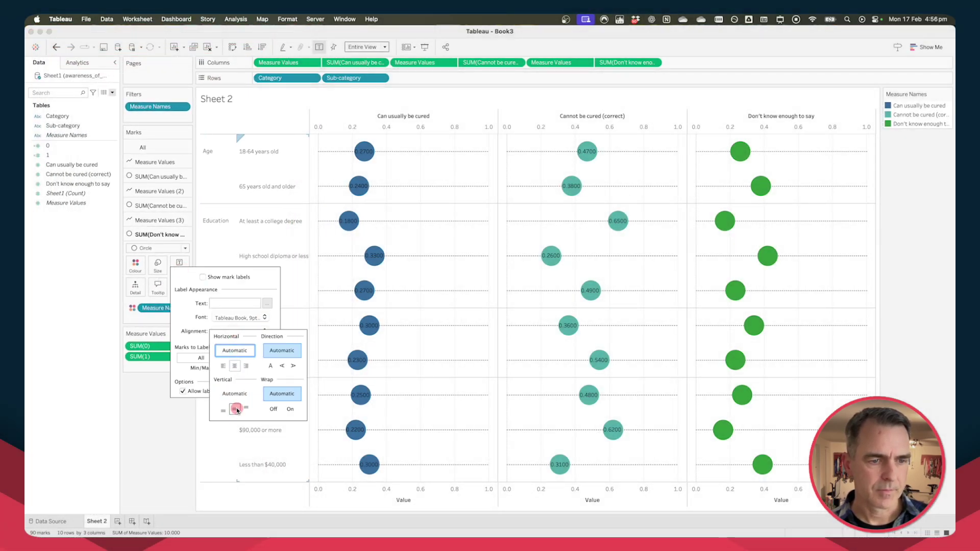
{"action": "left_click", "coordinate": [70, 165]}
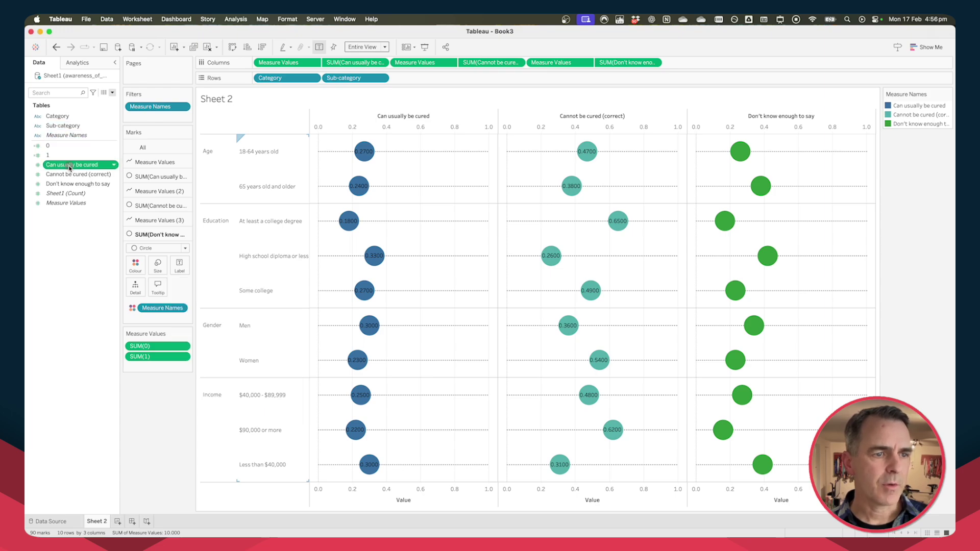
Set the three measures' default number format to Percentage with 0 decimals.
{"action": "left_click", "coordinate": [71, 184], "text": "shift"}
{"action": "right_click", "coordinate": [75, 184]}
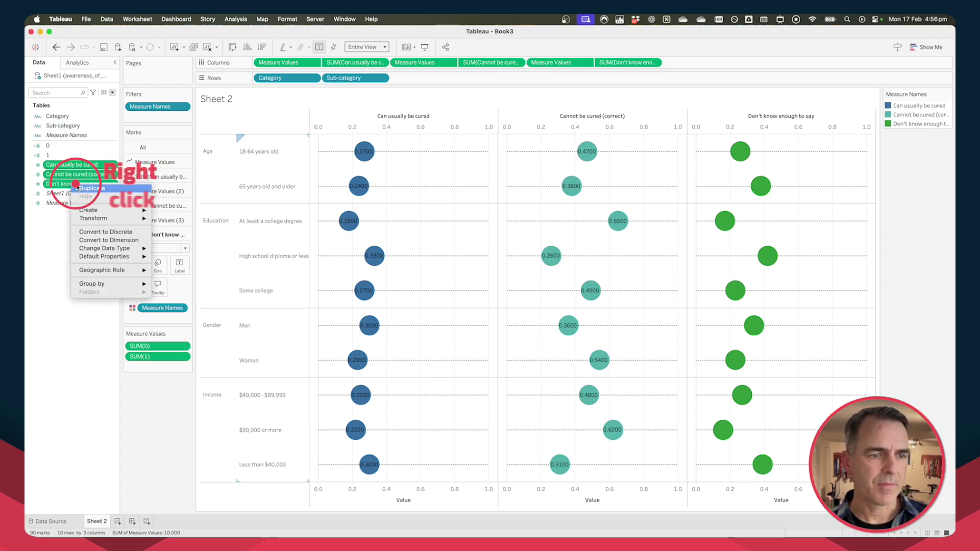
{"action": "mouse_move", "coordinate": [125, 262]}
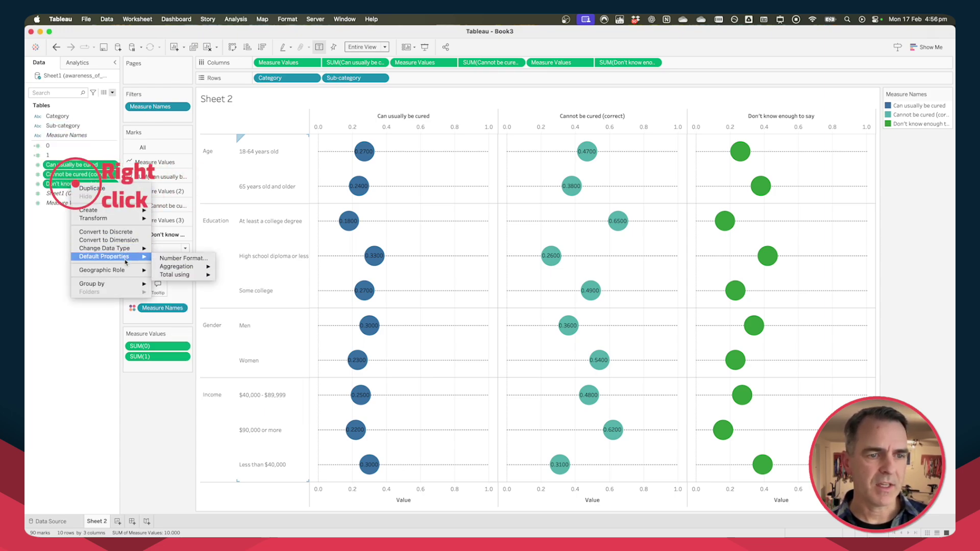
{"action": "left_click", "coordinate": [192, 259]}
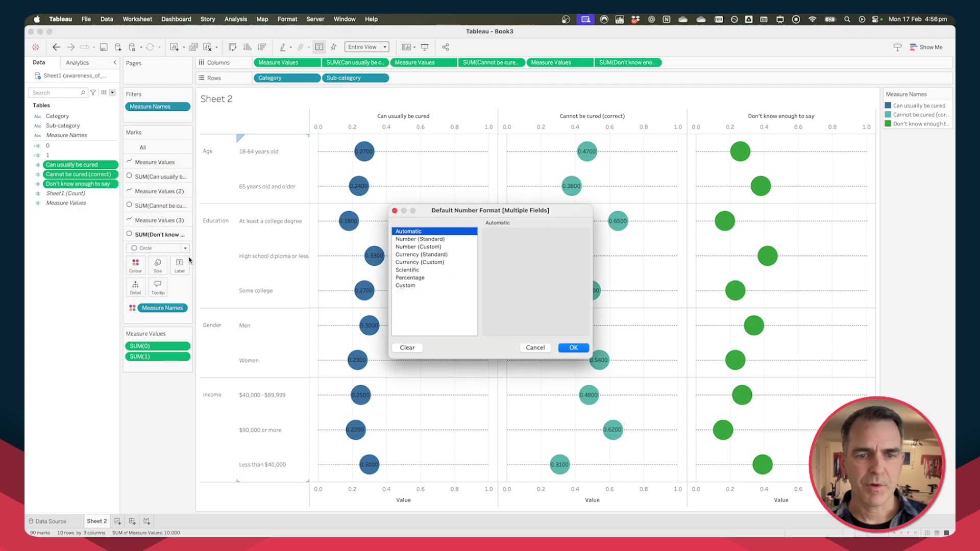
{"action": "left_click", "coordinate": [408, 278]}
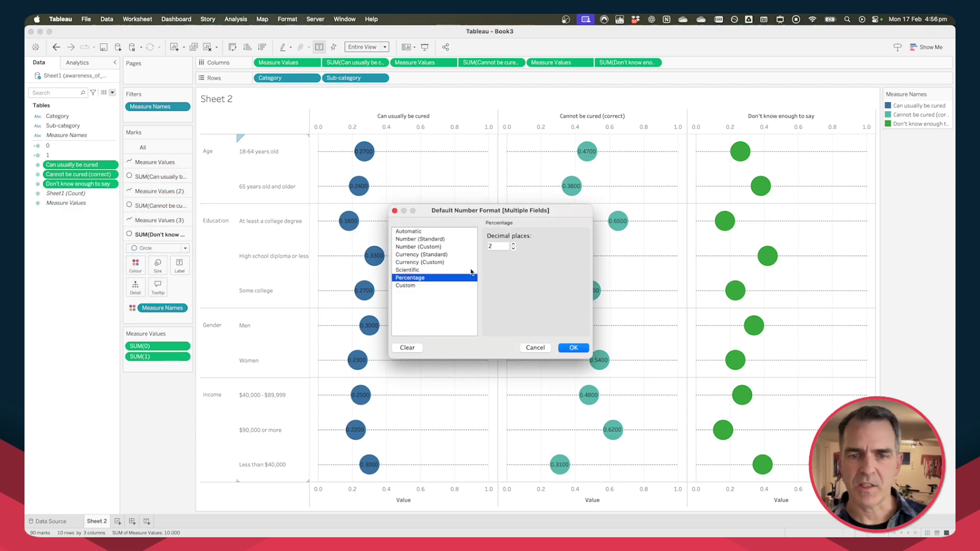
{"action": "left_click", "coordinate": [573, 348]}
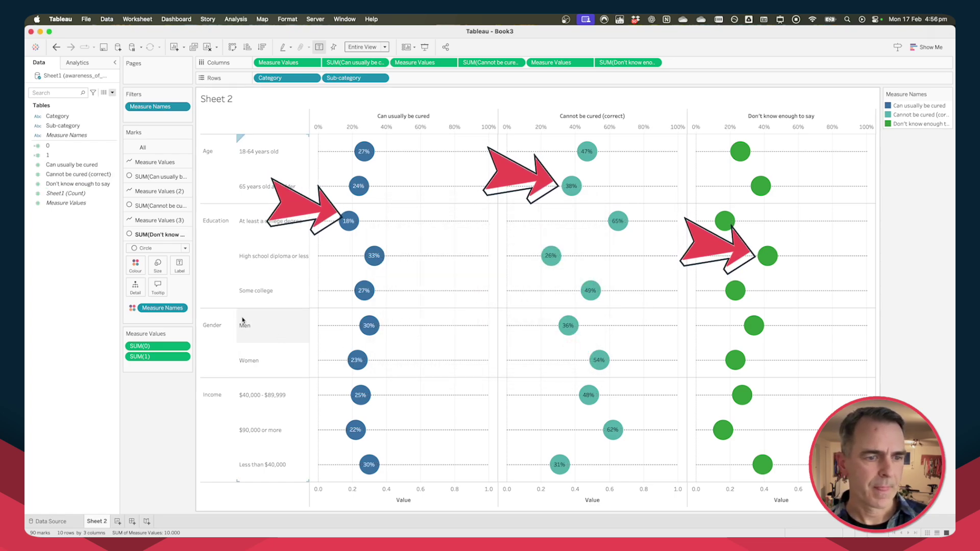
Show percentage labels on the green Don't know enough to say circles.
{"action": "left_click", "coordinate": [179, 265]}
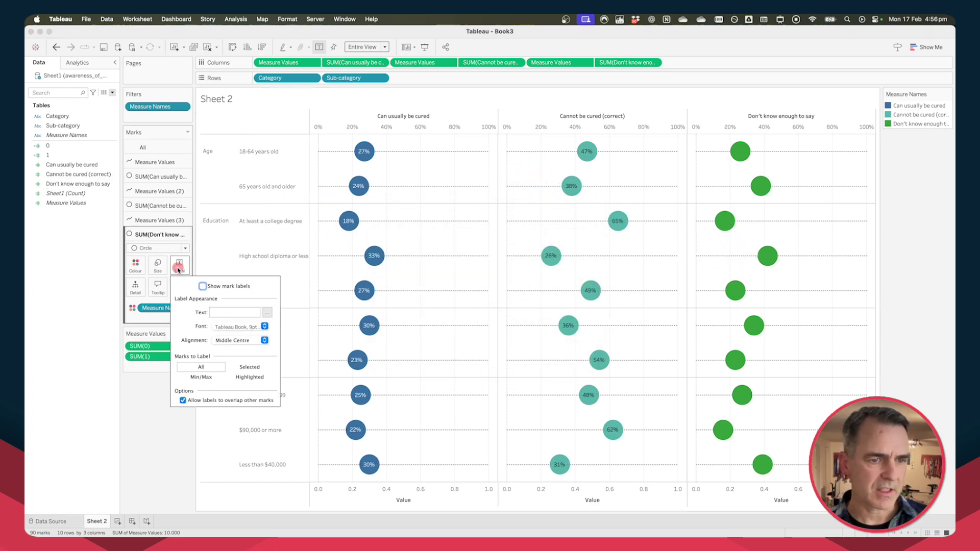
{"action": "left_click", "coordinate": [202, 286]}
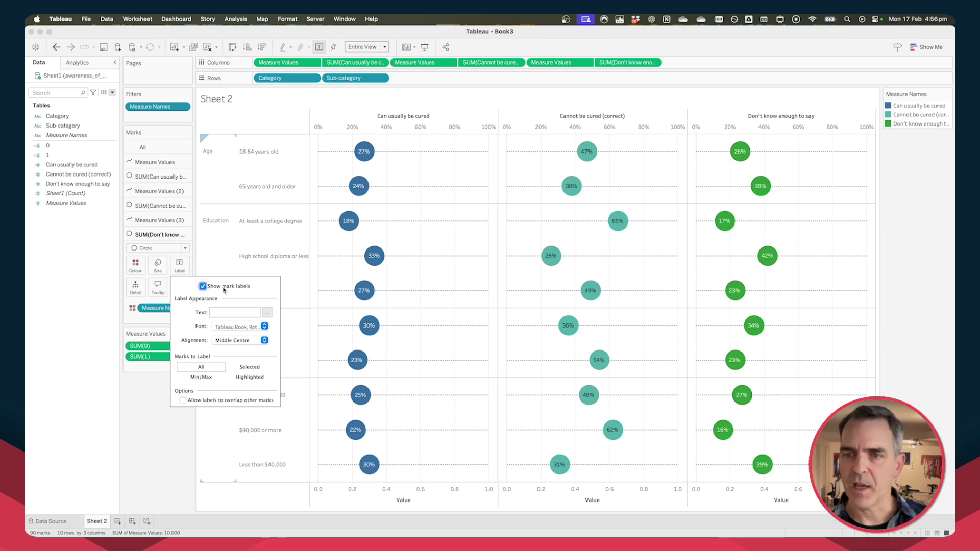
{"action": "left_click", "coordinate": [463, 247]}
{"action": "left_click", "coordinate": [368, 498]}
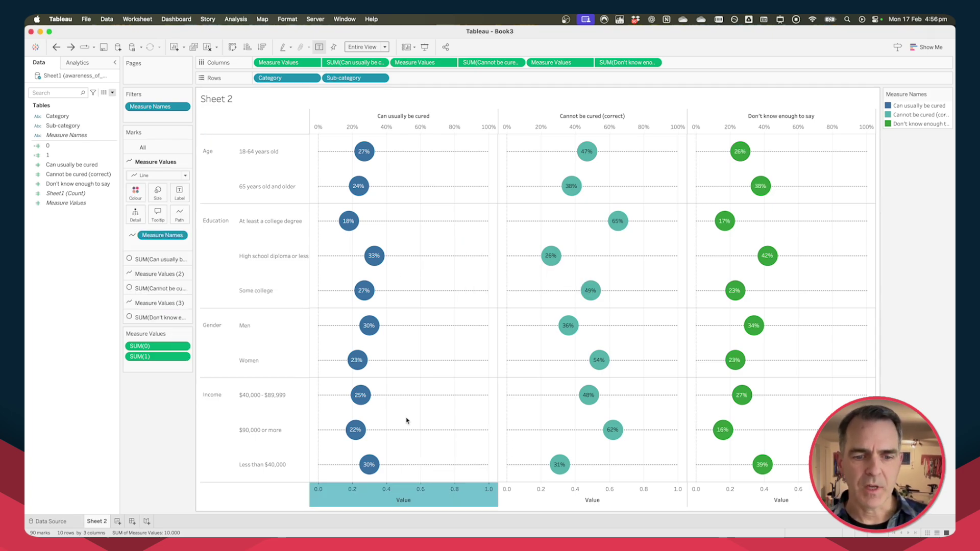
{"action": "right_click", "coordinate": [369, 503]}
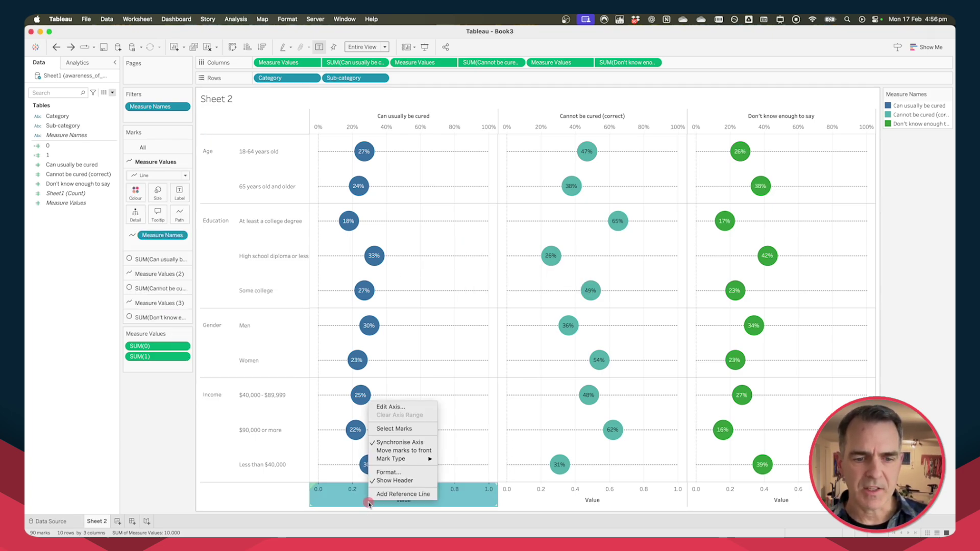
On the bottom Can usually be cured axis, set major tick marks to None and clear the Value title.
{"action": "left_click", "coordinate": [391, 407]}
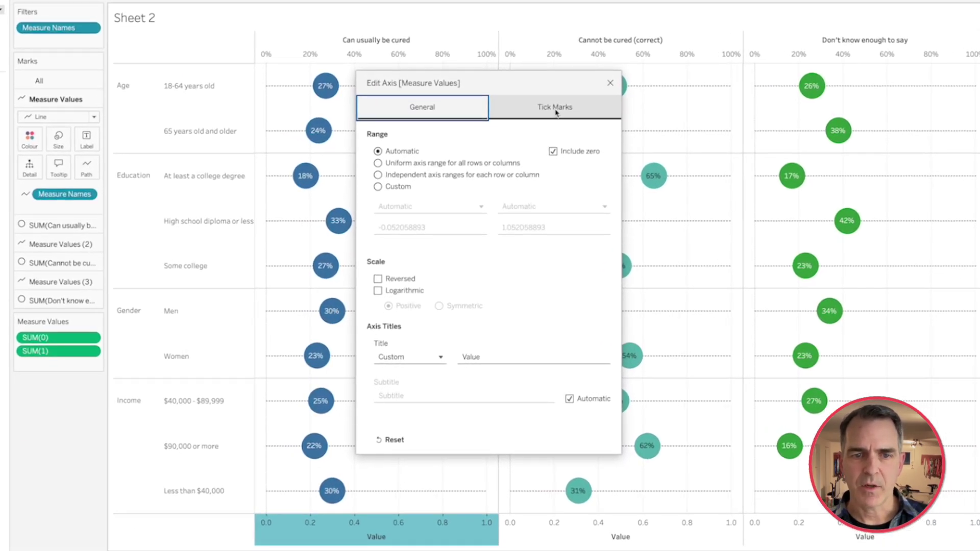
{"action": "left_click", "coordinate": [541, 168]}
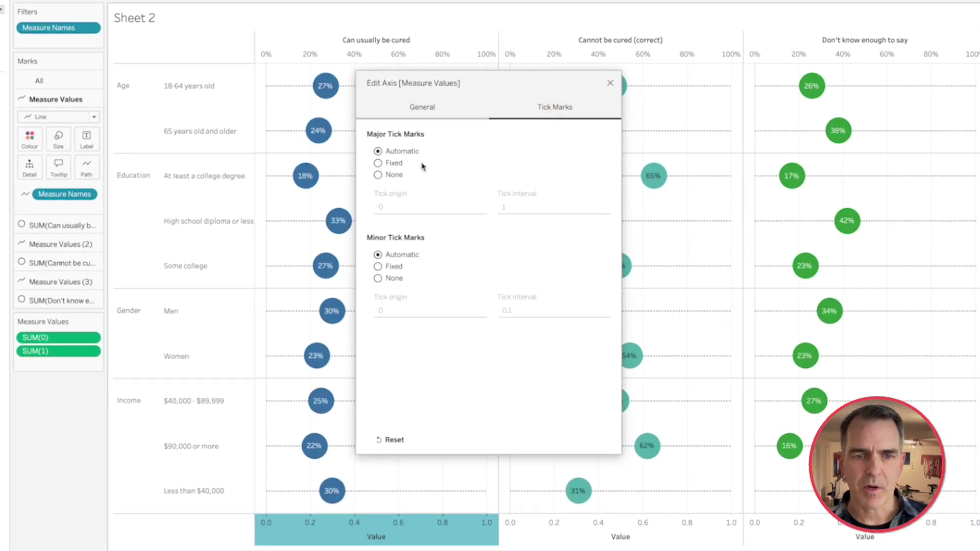
{"action": "left_click", "coordinate": [377, 175]}
{"action": "left_click", "coordinate": [423, 110]}
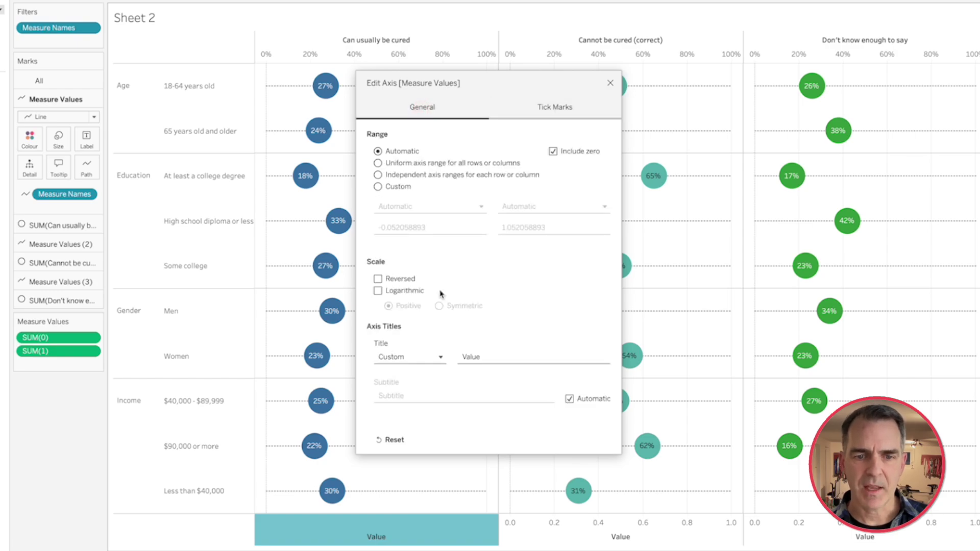
{"action": "left_click", "coordinate": [434, 358]}
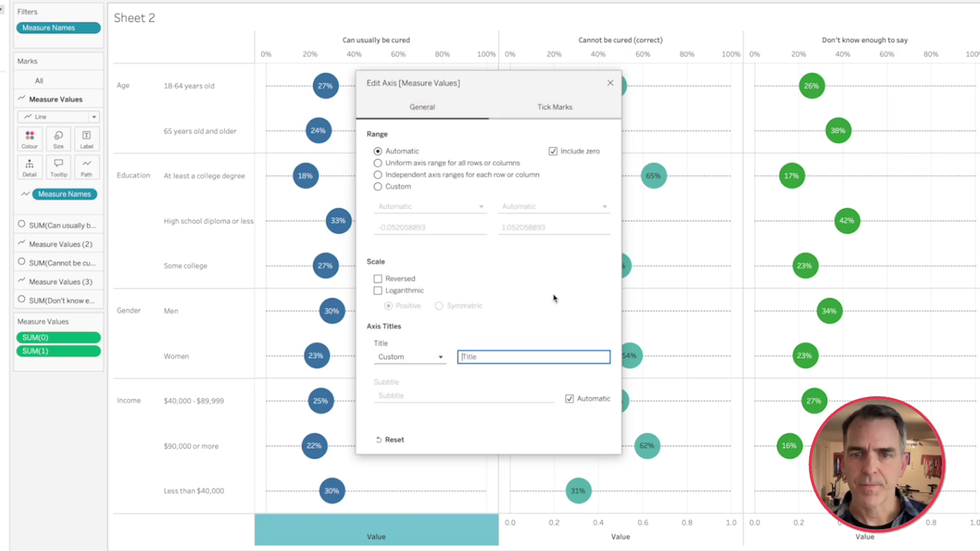
{"action": "left_click", "coordinate": [610, 83]}
Set major tick marks to None on the top Can usually be cured axis too.
{"action": "left_click", "coordinate": [371, 59]}
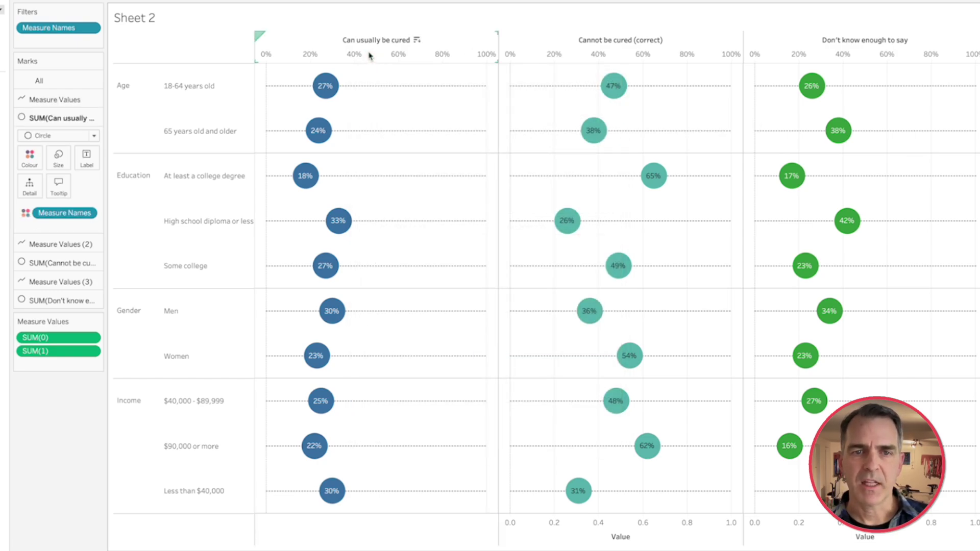
{"action": "right_click", "coordinate": [370, 55]}
{"action": "left_click", "coordinate": [407, 61]}
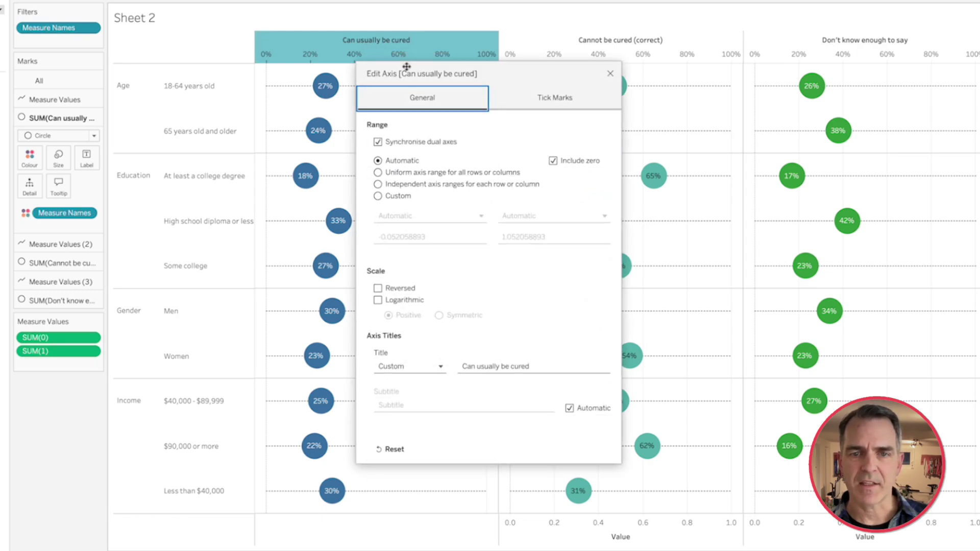
{"action": "left_click", "coordinate": [550, 98]}
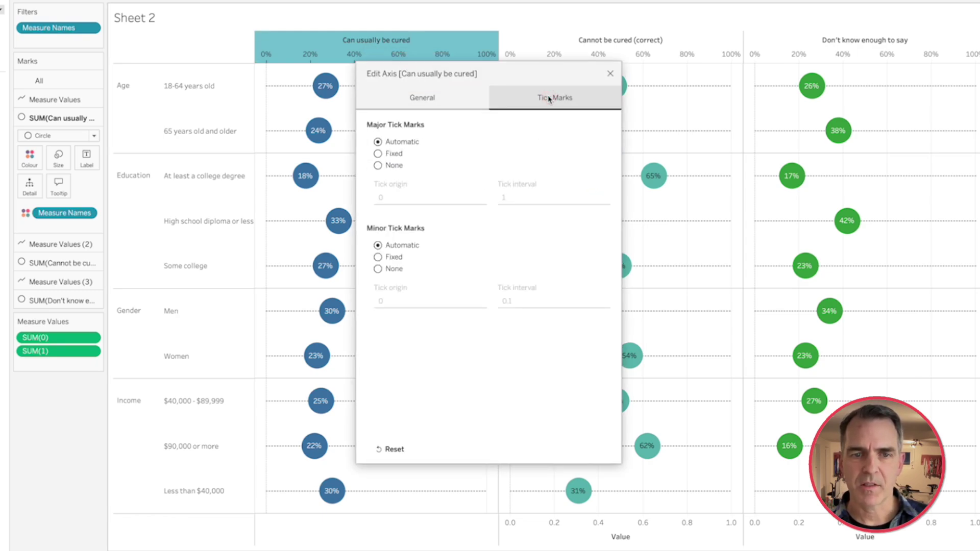
{"action": "left_click", "coordinate": [377, 165]}
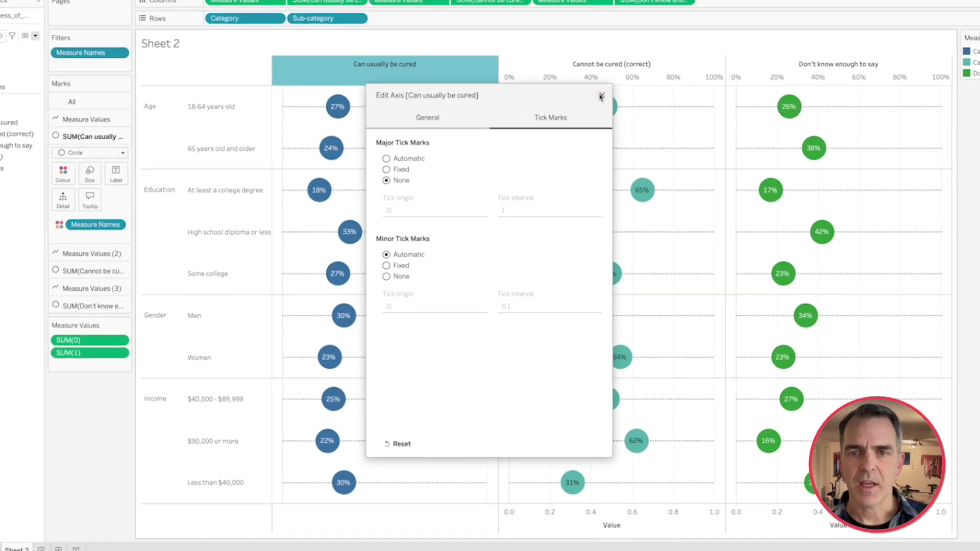
{"action": "left_click", "coordinate": [610, 73]}
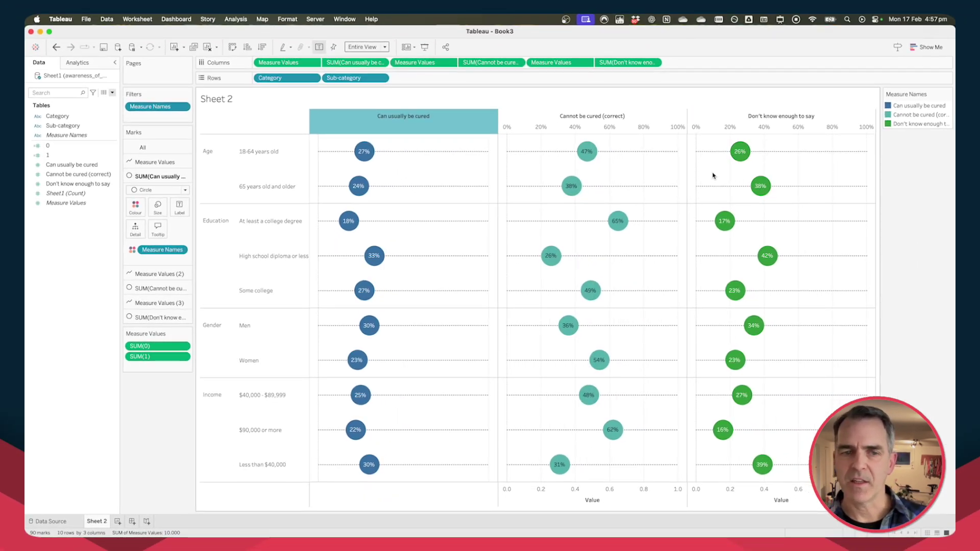
Compare against the finished reference viz before adjusting the axis.
{"action": "left_click", "coordinate": [400, 169]}
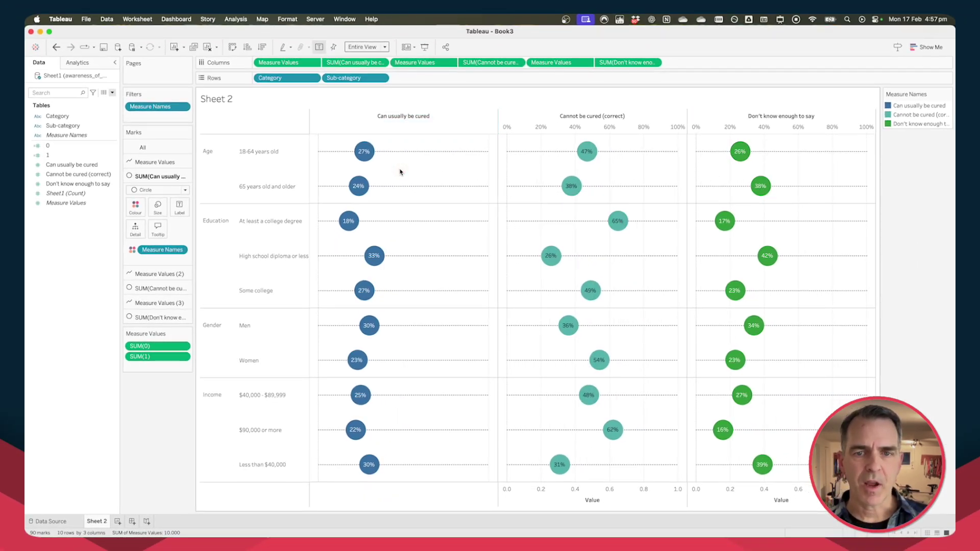
{"action": "key", "text": "ctrl+Right"}
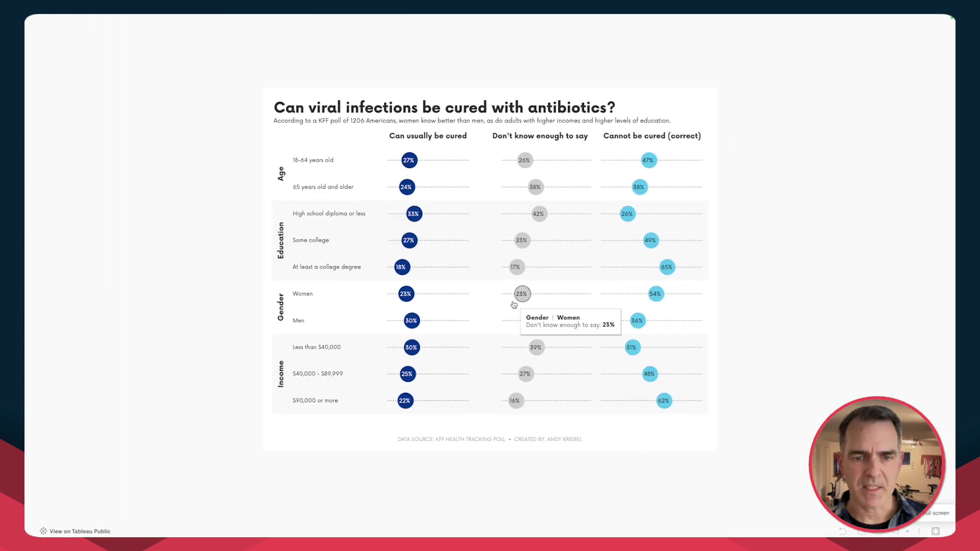
{"action": "key", "text": "ctrl+Left"}
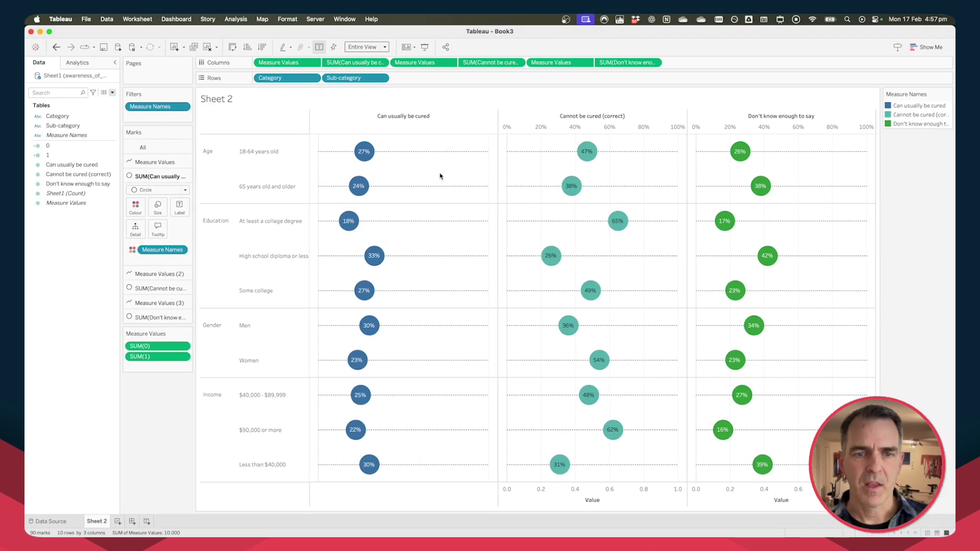
Give the Can usually be cured axis a custom fixed range from -0.4 to 1.4.
{"action": "right_click", "coordinate": [376, 123]}
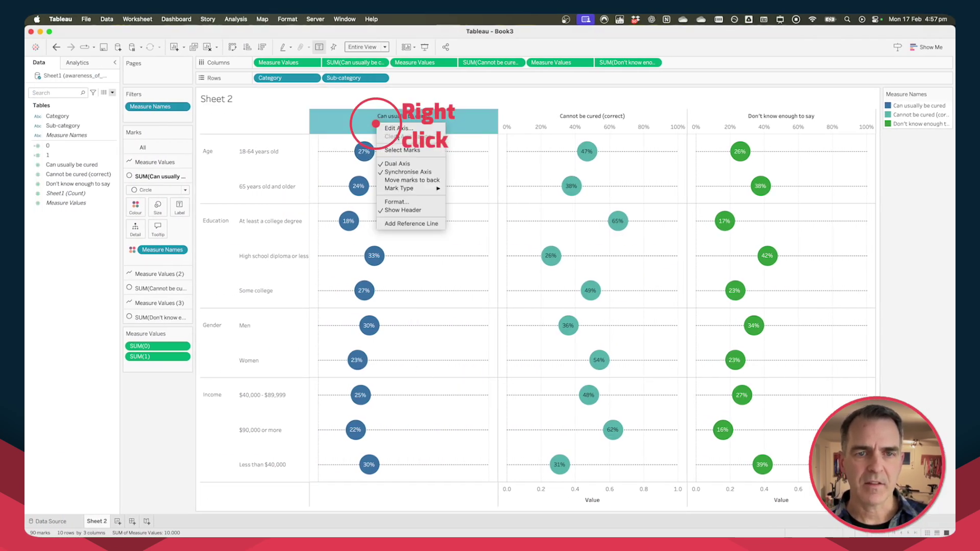
{"action": "left_click", "coordinate": [398, 129]}
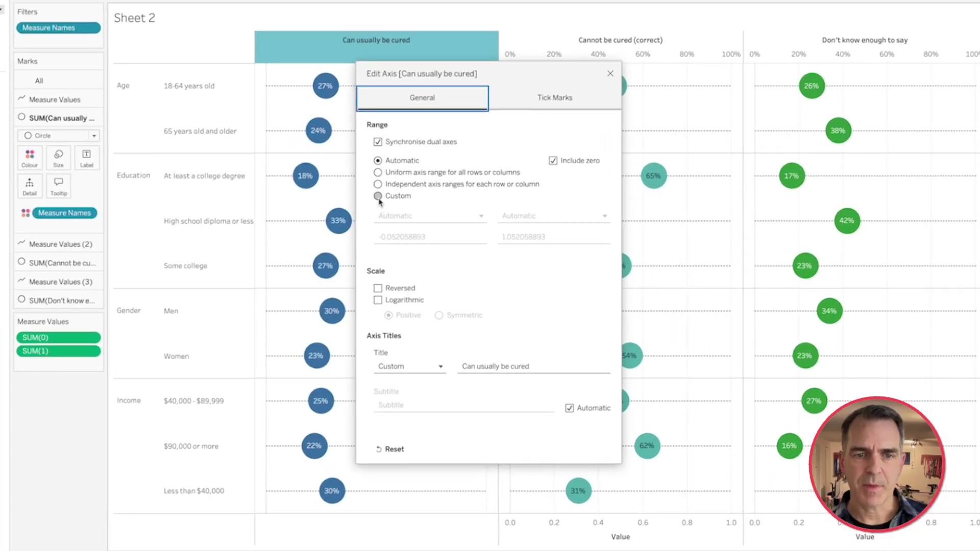
{"action": "left_click", "coordinate": [378, 197]}
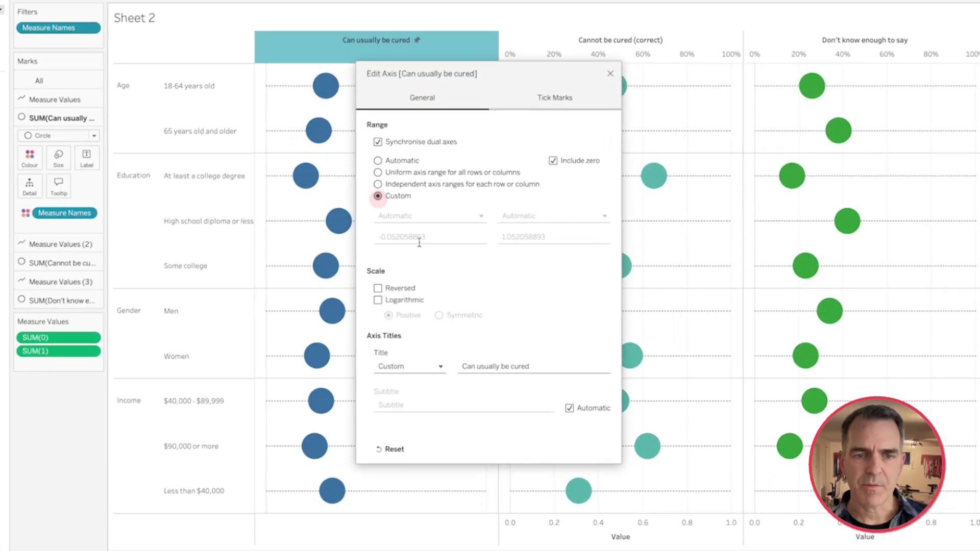
{"action": "left_click", "coordinate": [374, 237]}
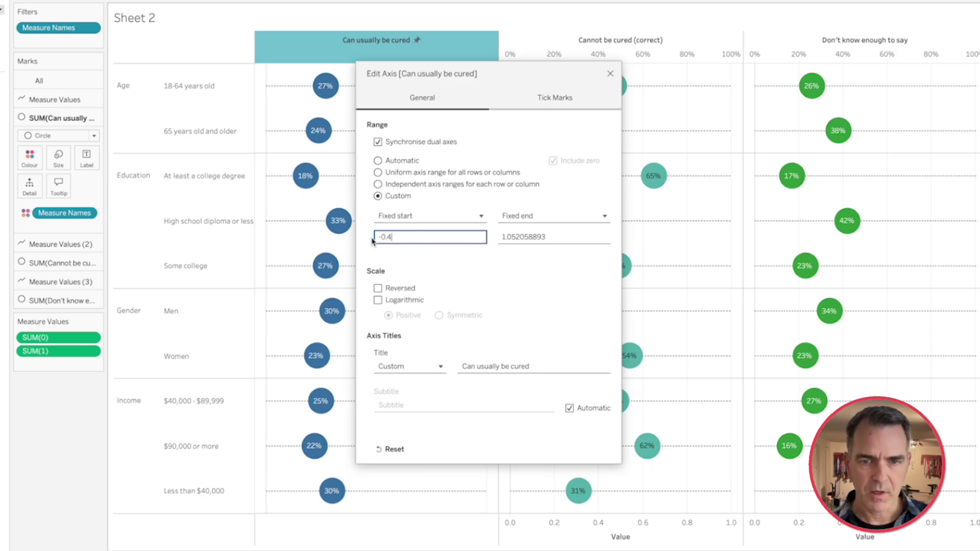
{"action": "key", "text": "Tab"}
{"action": "type", "text": "1.4"}
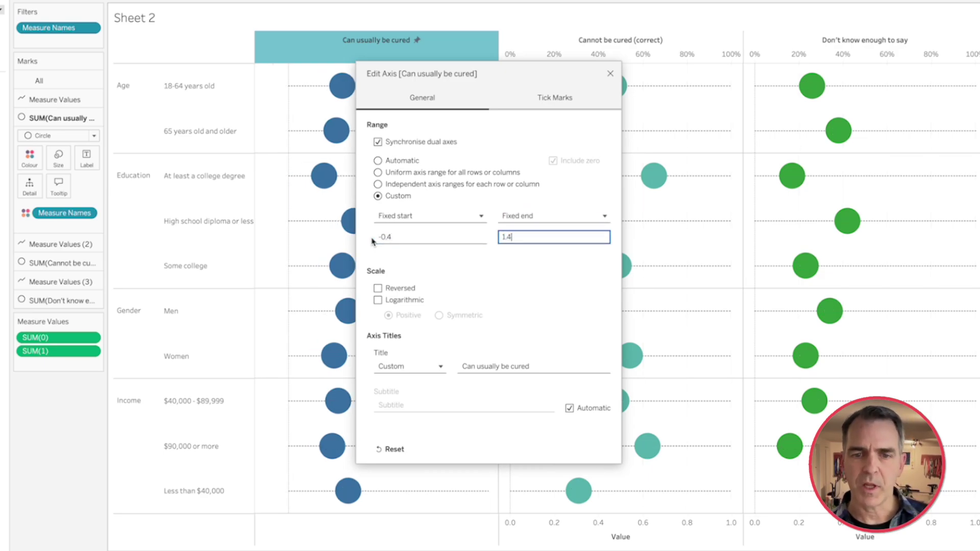
{"action": "left_click", "coordinate": [610, 74]}
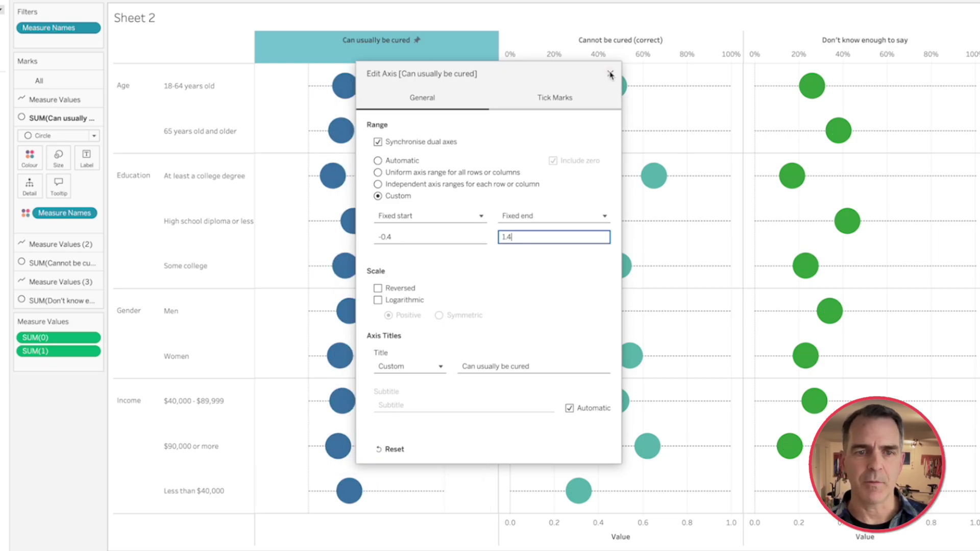
{"action": "left_click", "coordinate": [447, 118]}
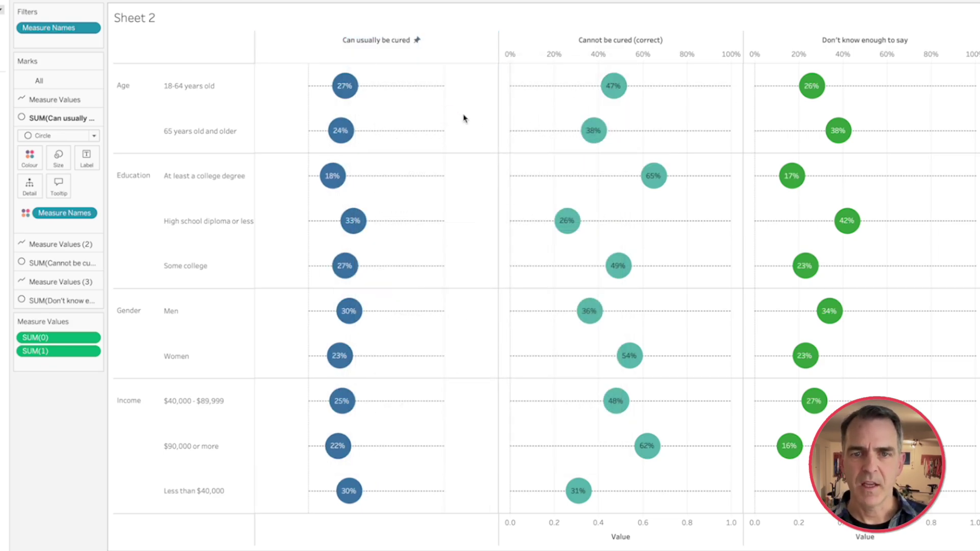
Set the sheet's row and column divider borders to None.
{"action": "right_click", "coordinate": [471, 176]}
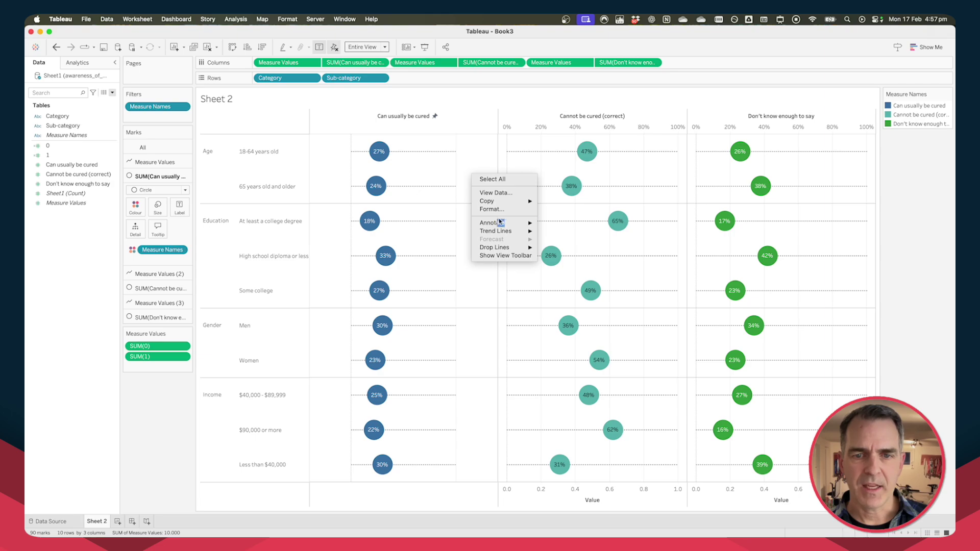
{"action": "left_click", "coordinate": [495, 210]}
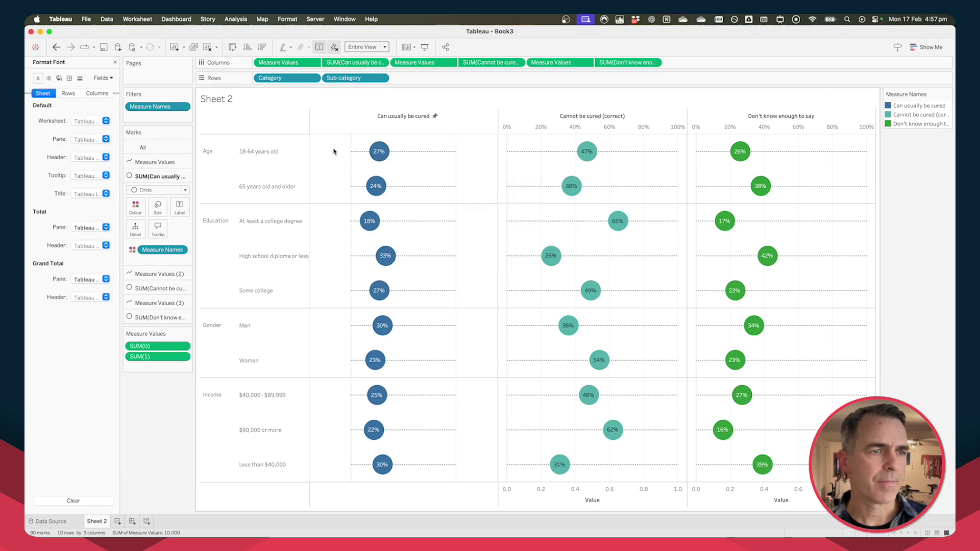
{"action": "left_click", "coordinate": [70, 78]}
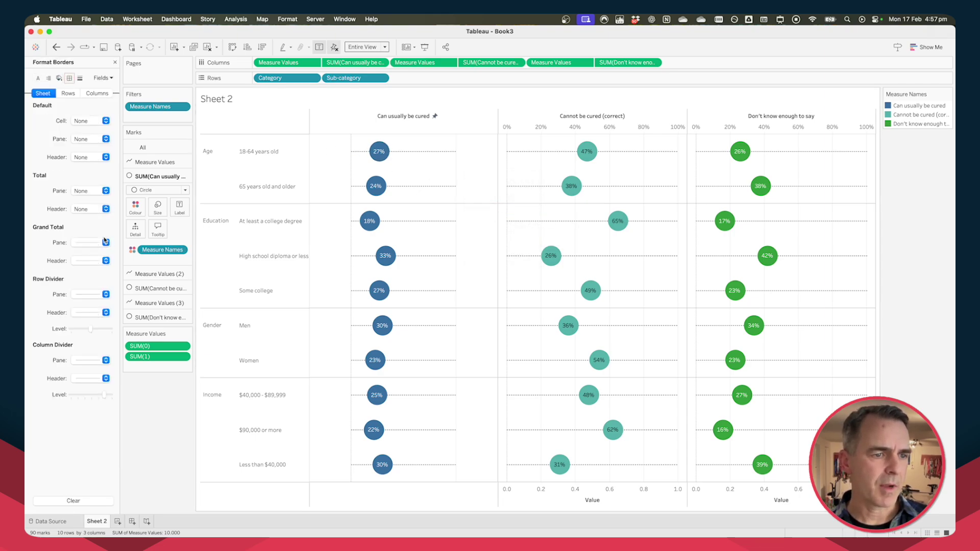
{"action": "left_click", "coordinate": [89, 295]}
{"action": "left_click", "coordinate": [84, 302]}
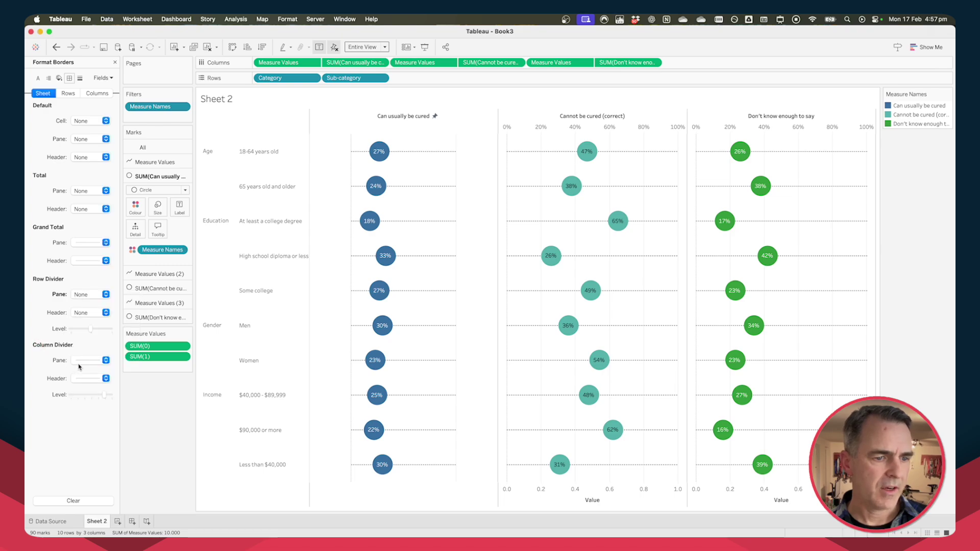
{"action": "left_click", "coordinate": [79, 363]}
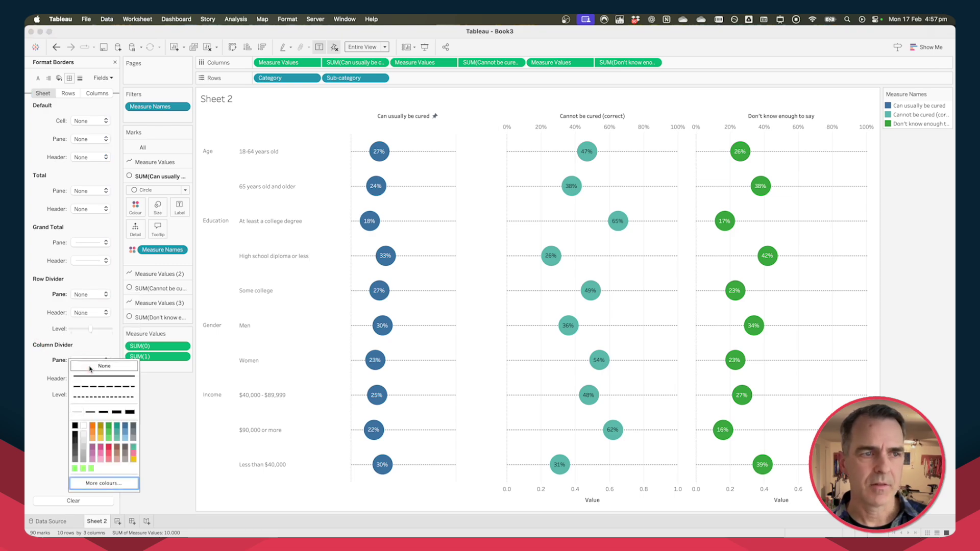
Keep the sheet's grid lines and zero lines set to None.
{"action": "left_click", "coordinate": [80, 78]}
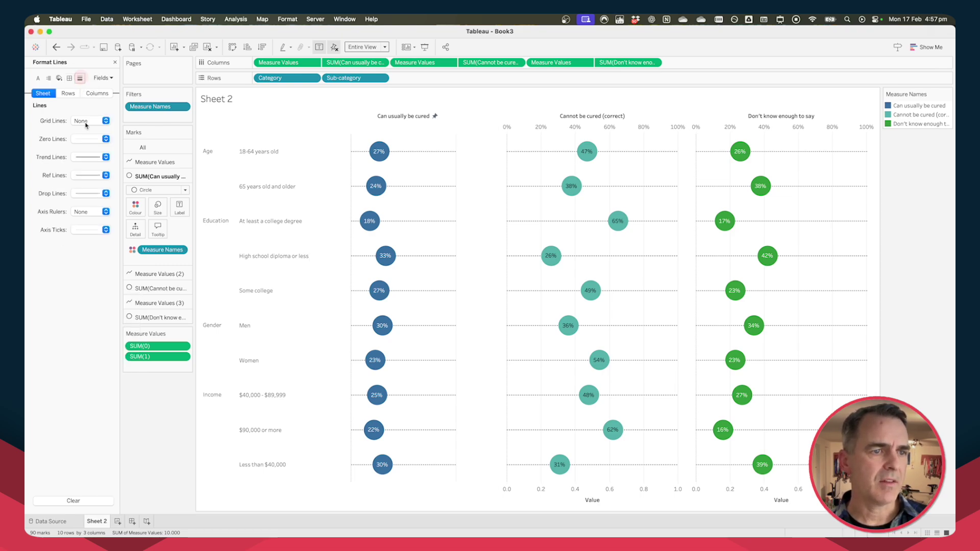
{"action": "left_click", "coordinate": [85, 122]}
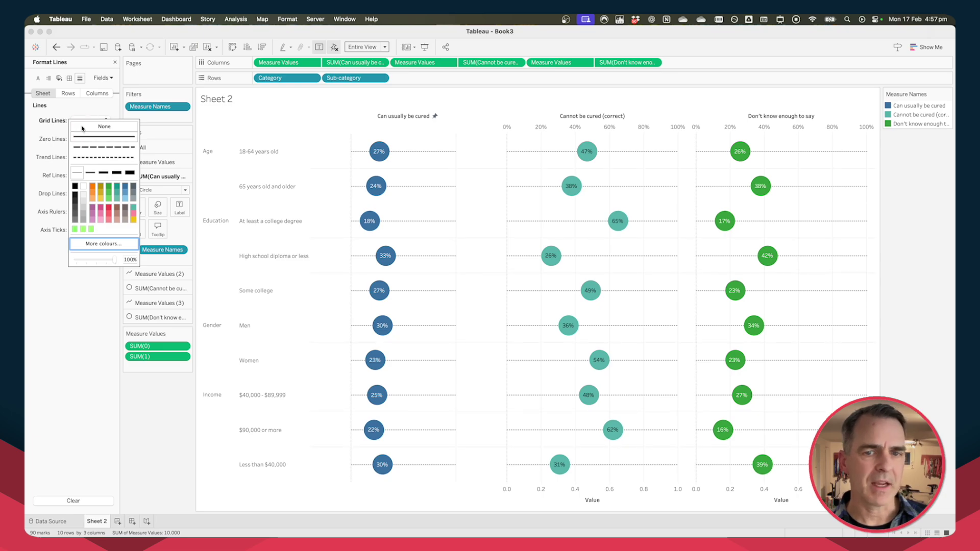
{"action": "left_click", "coordinate": [50, 138]}
{"action": "left_click", "coordinate": [93, 141]}
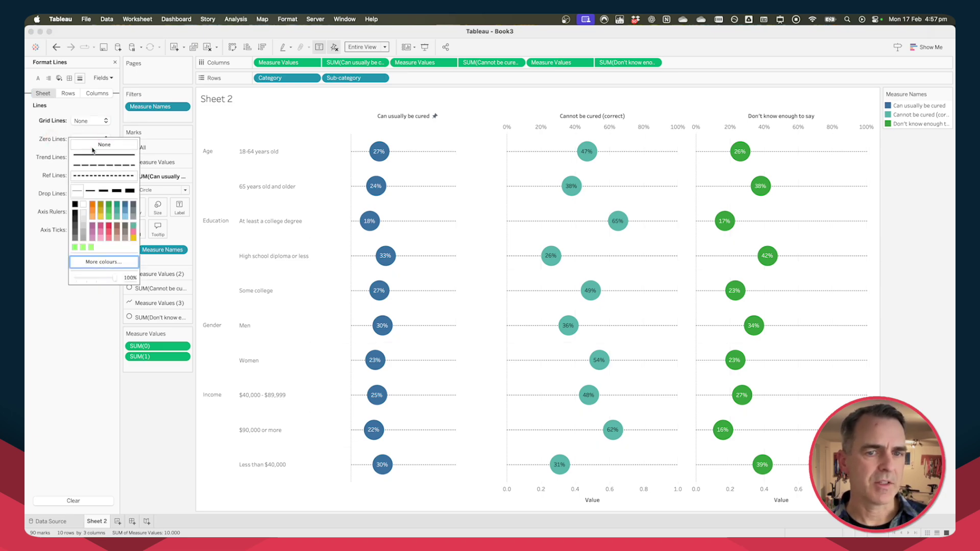
{"action": "left_click", "coordinate": [53, 259]}
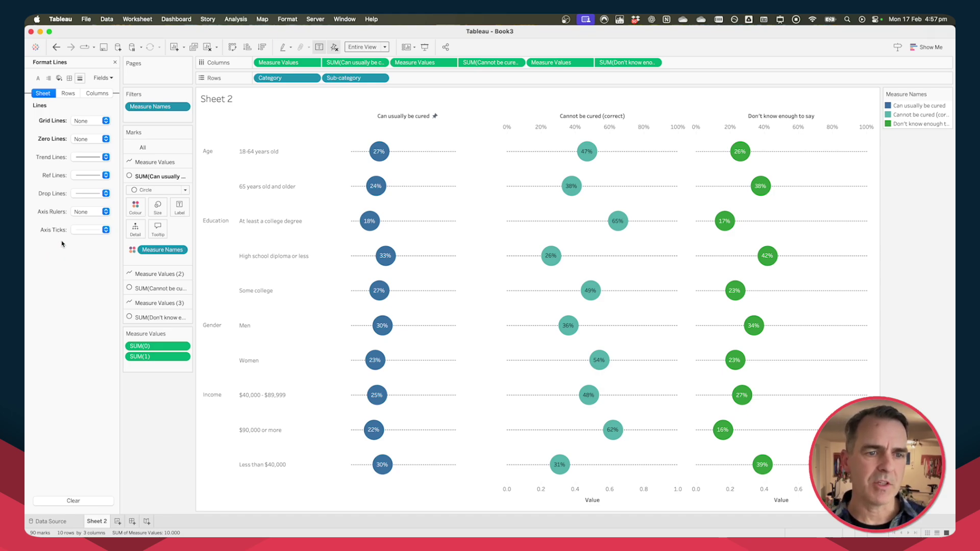
Add grey row banding to alternate category groups and rotate the Category labels vertically.
{"action": "left_click", "coordinate": [59, 78]}
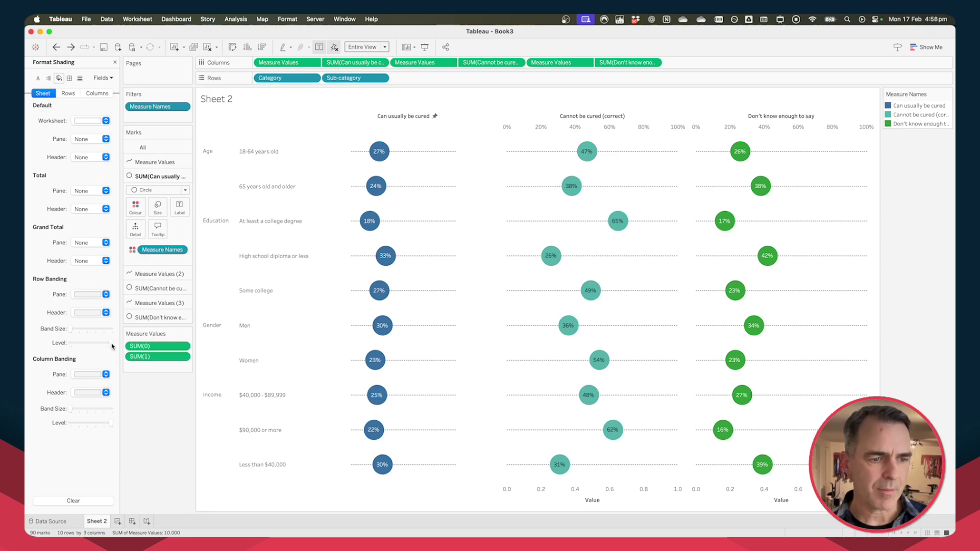
{"action": "left_click", "coordinate": [77, 329]}
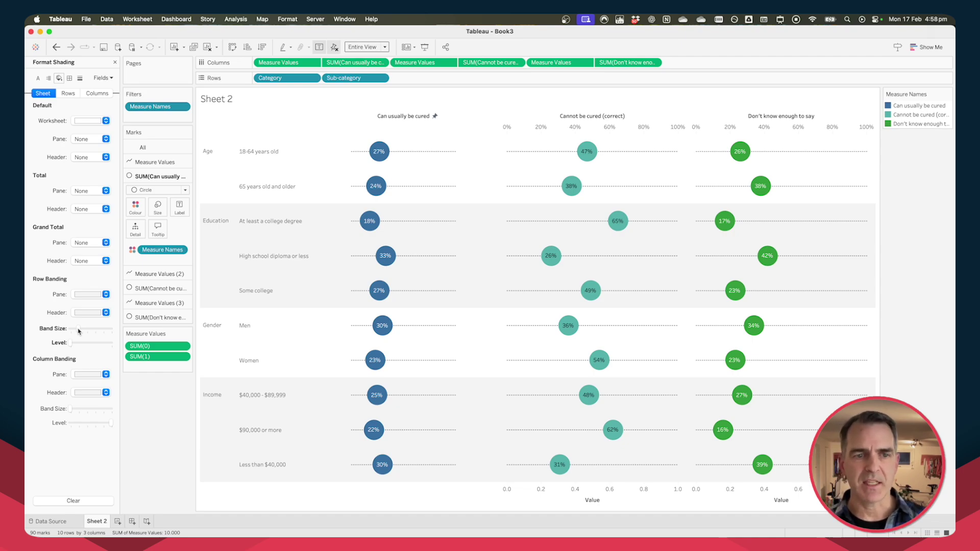
{"action": "right_click", "coordinate": [214, 240]}
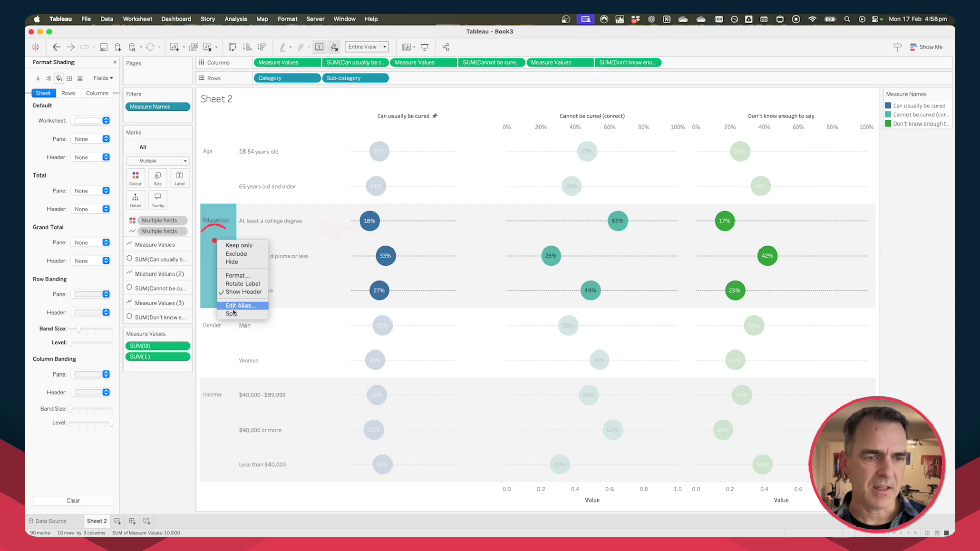
{"action": "left_click", "coordinate": [236, 284]}
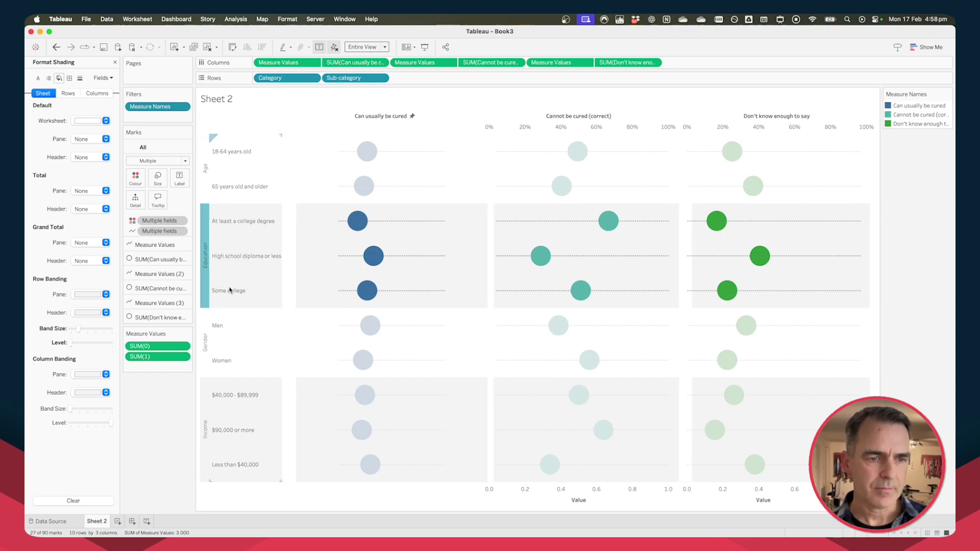